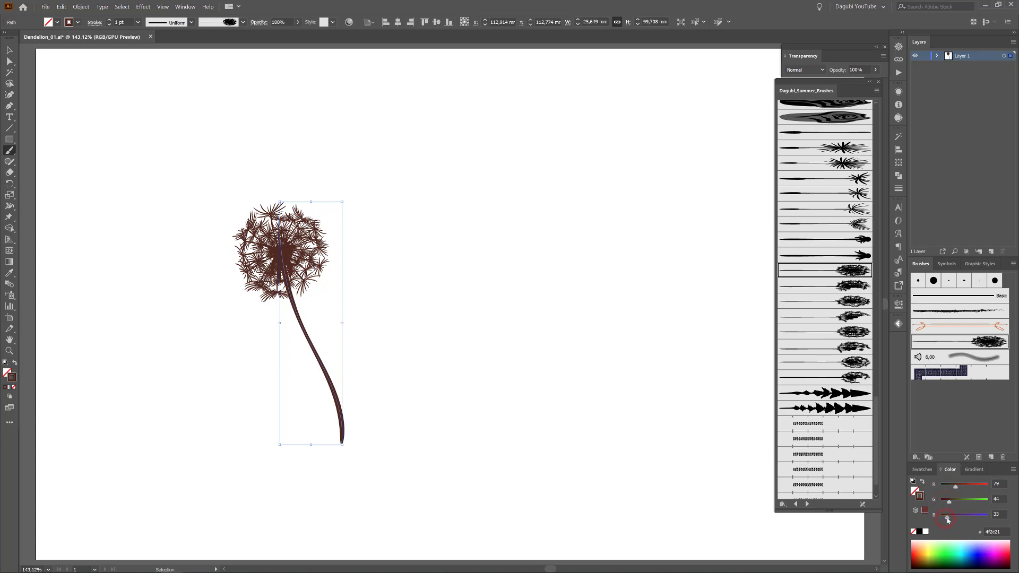
Move the large dandelion down and to the left on the artboard, and deselect it
click(512, 322)
drag(281, 249, 227, 273)
click(571, 311)
Paint three more dandelions around the first, one leaning left, one leaning right and a taller one between, using a different dandelion brush for each
click(841, 302)
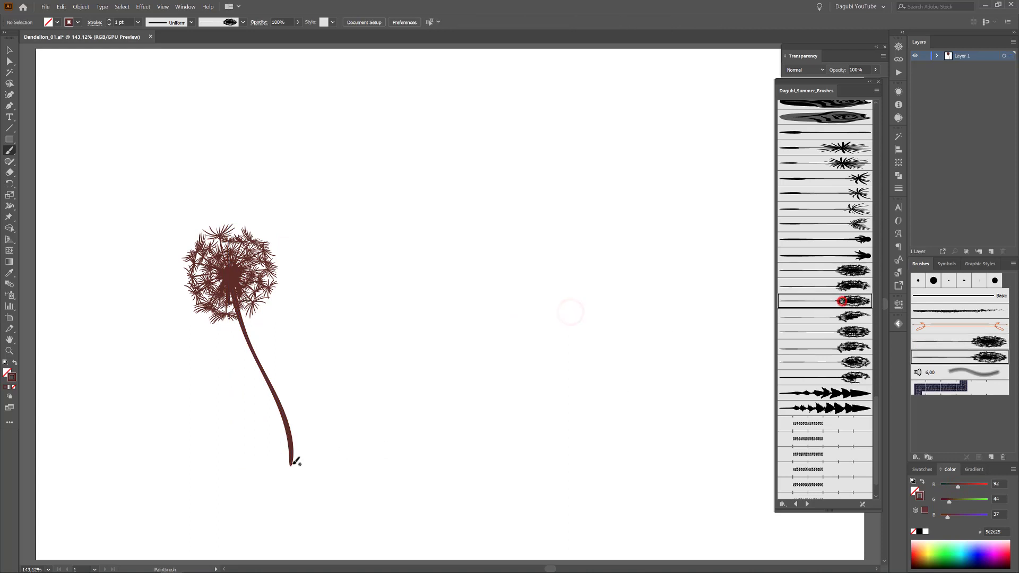
drag(278, 466, 173, 295)
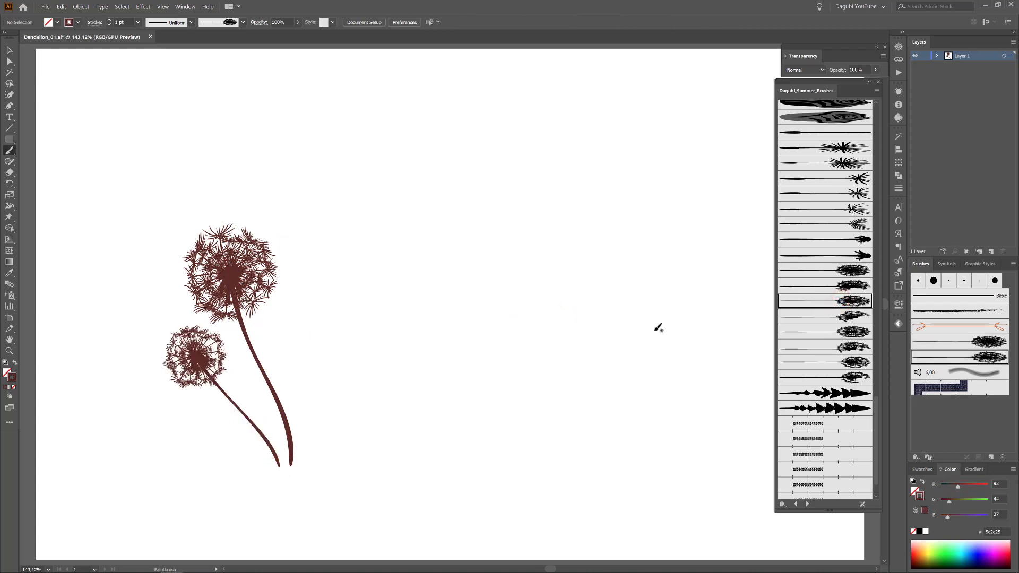
click(830, 366)
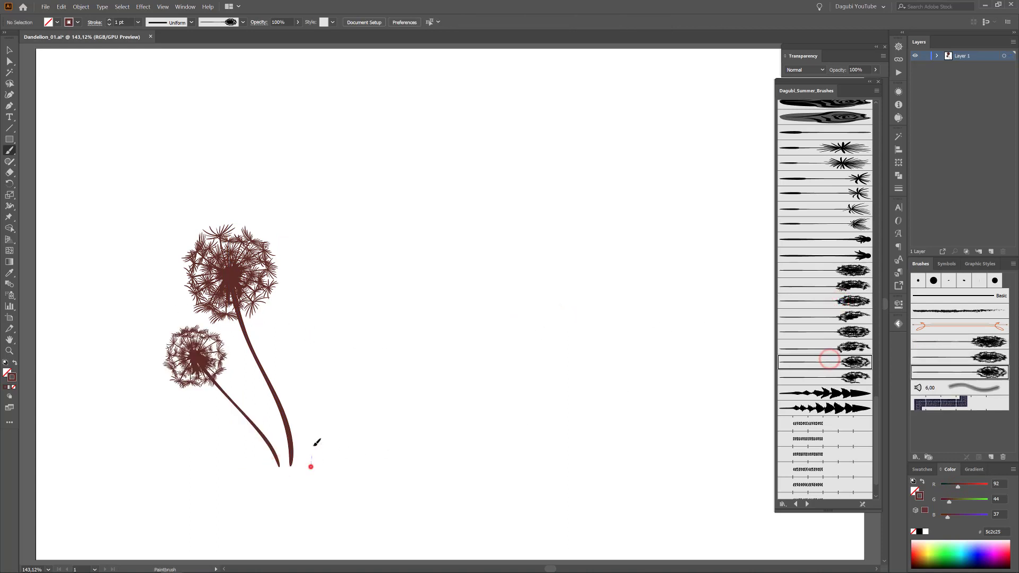
drag(311, 467, 357, 320)
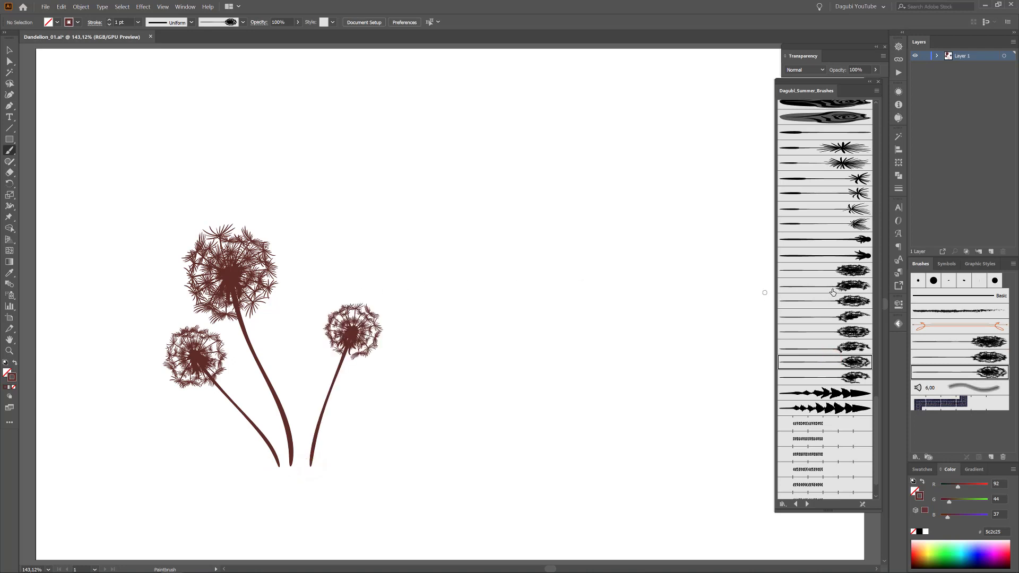
click(826, 377)
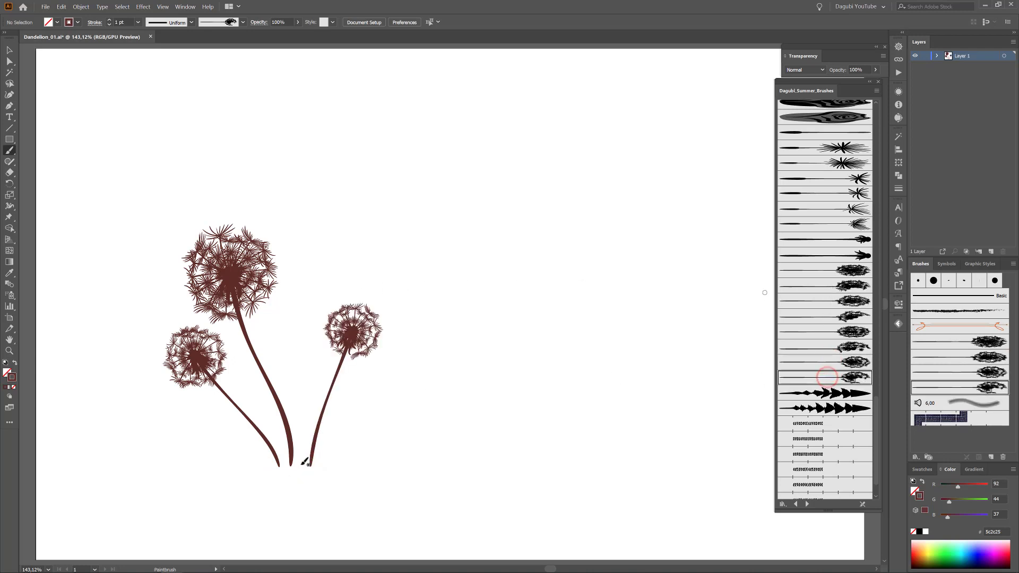
mouse_move(304, 463)
mouse_down()
mouse_move(304, 314)
mouse_move(324, 247)
mouse_up()
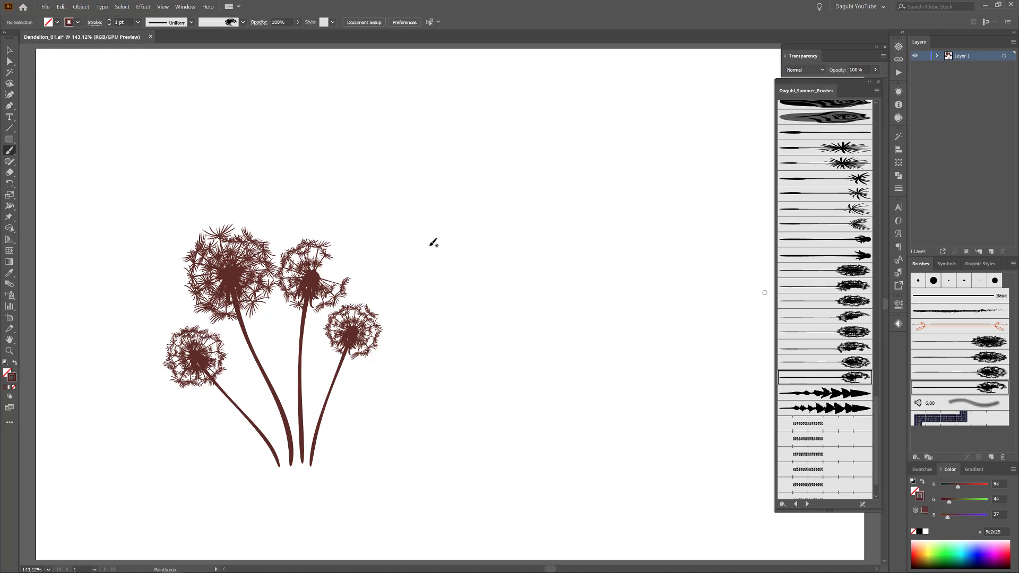
Paint a short, seedless dandelion head between the two tall stems and shift it slightly left
click(851, 256)
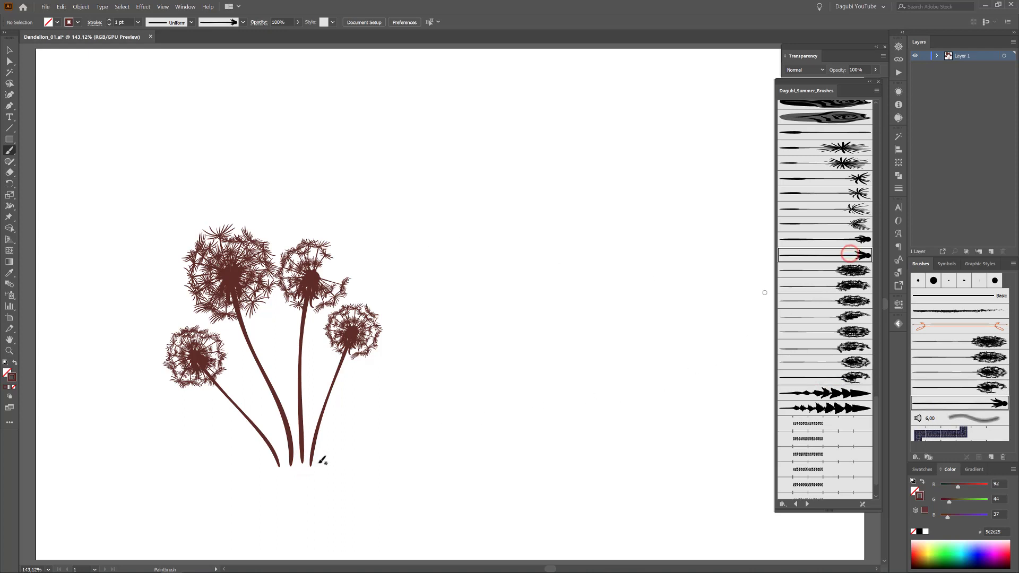
drag(298, 432, 280, 335)
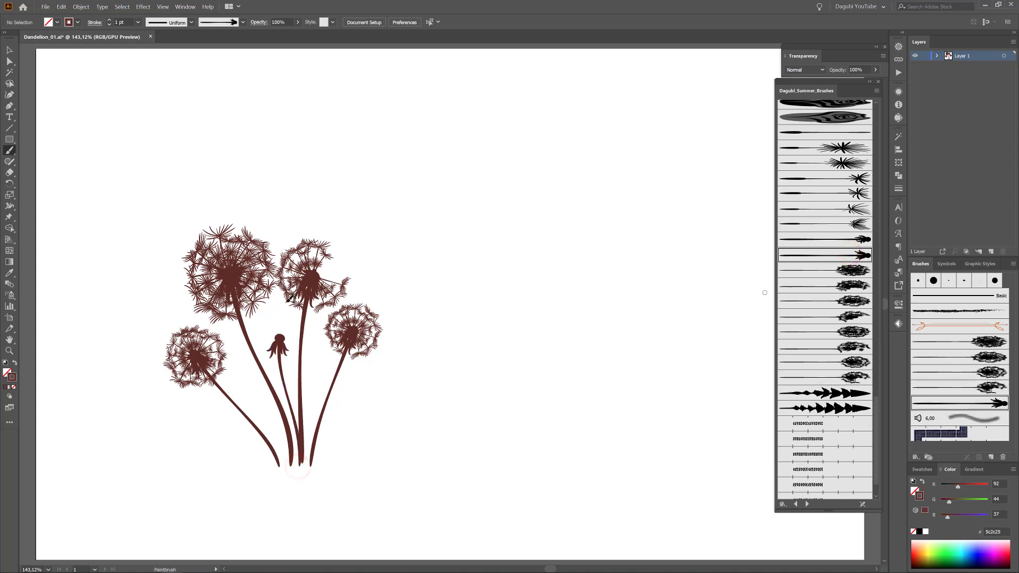
ctrl+click(278, 350)
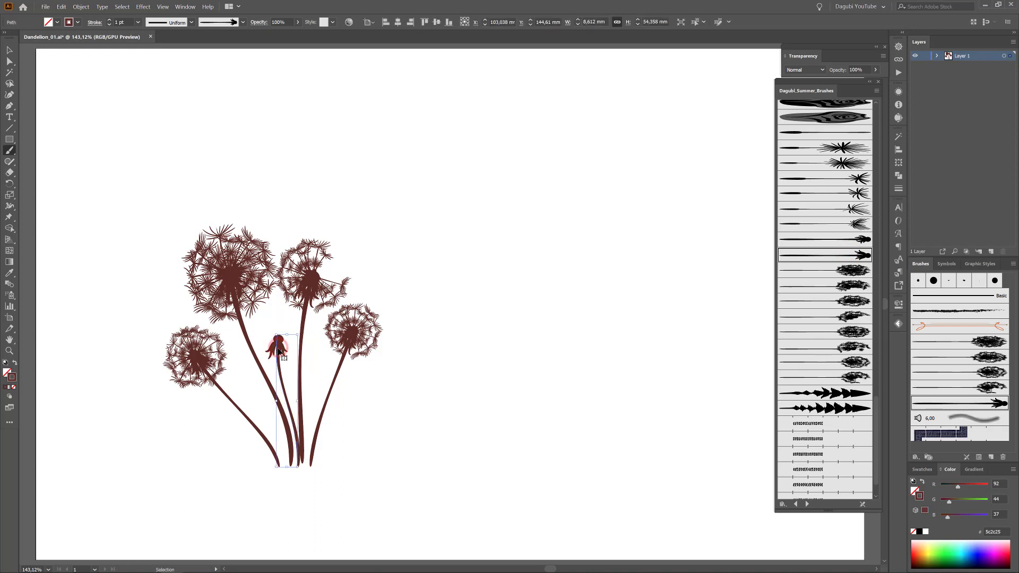
ctrl+click(502, 448)
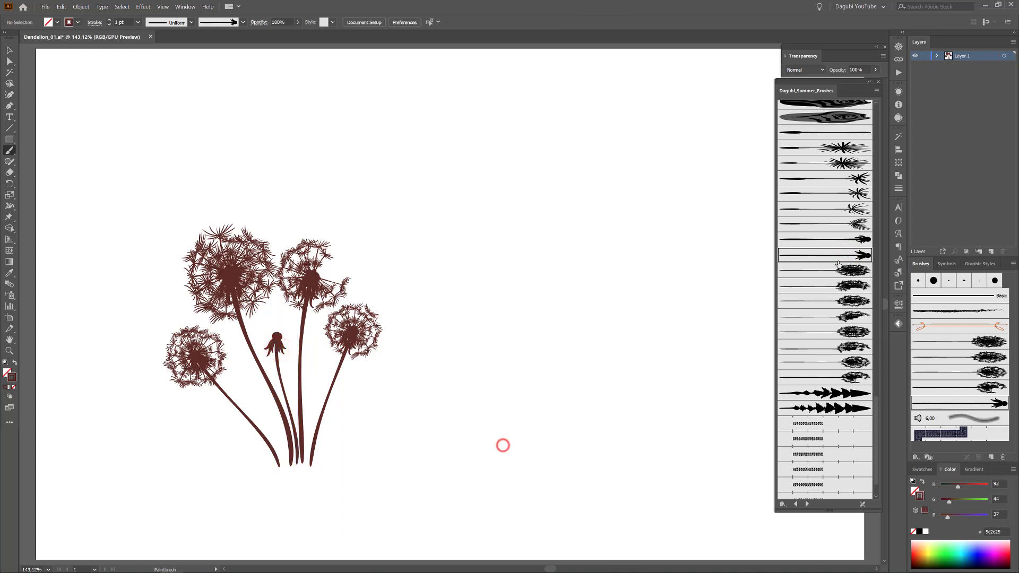
Paint a few loose seeds fanning out from the bare dandelion head, using three different seed brushes
click(841, 148)
mouse_move(277, 331)
mouse_down()
mouse_move(271, 319)
mouse_move(292, 327)
mouse_move(260, 335)
mouse_up()
click(812, 161)
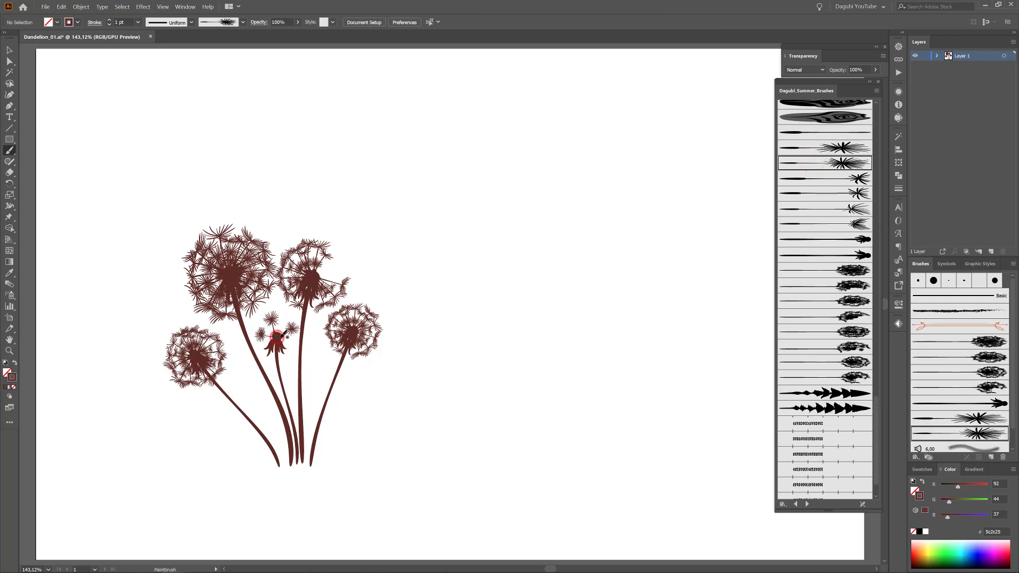
click(277, 336)
click(836, 183)
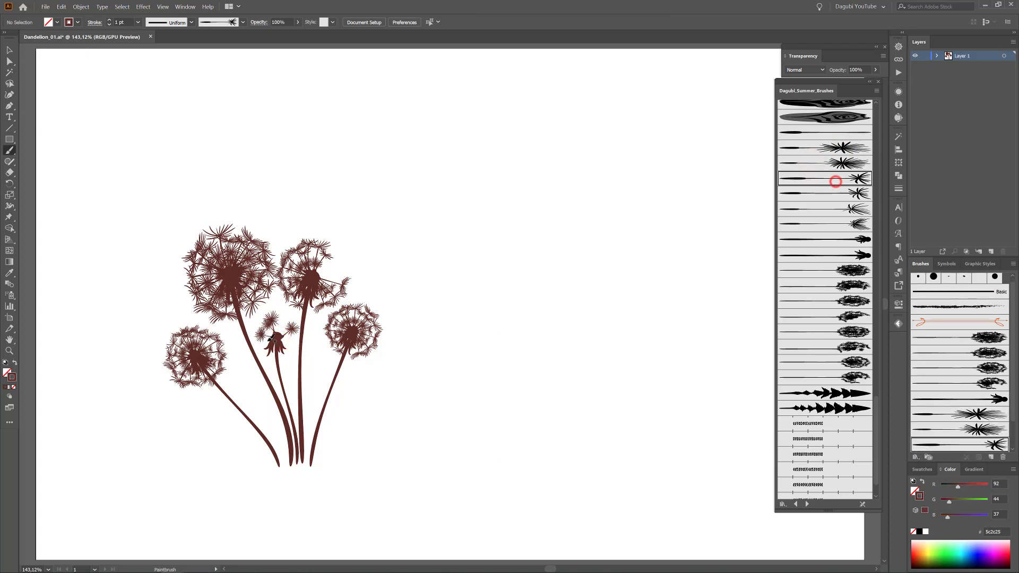
click(278, 338)
key(ctrl)
Paint four jagged leaves around the base of the stems using the two serrated leaf brushes
click(828, 393)
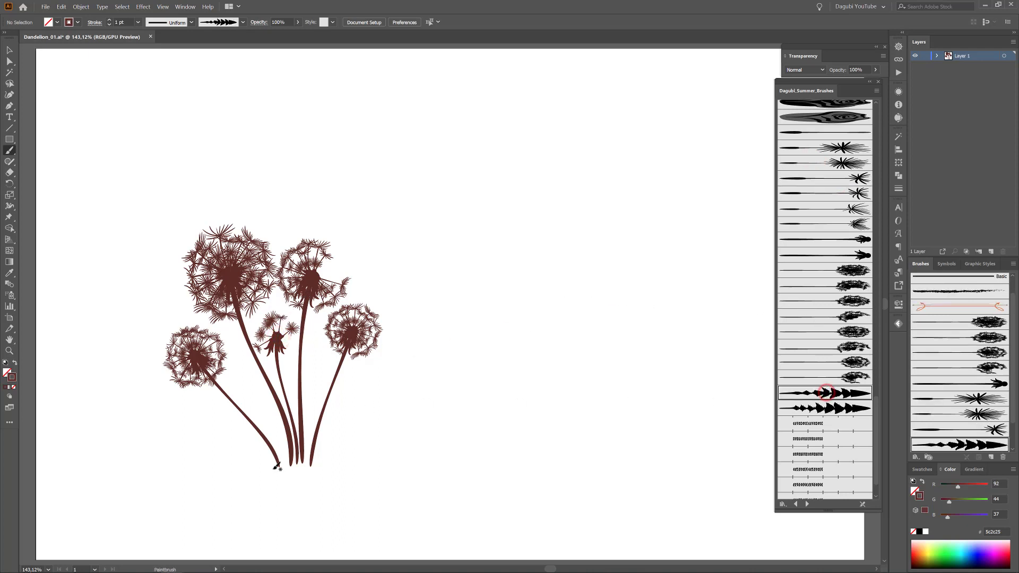
mouse_move(272, 470)
mouse_down()
mouse_move(232, 417)
mouse_move(258, 397)
mouse_up()
key(ctrl+z)
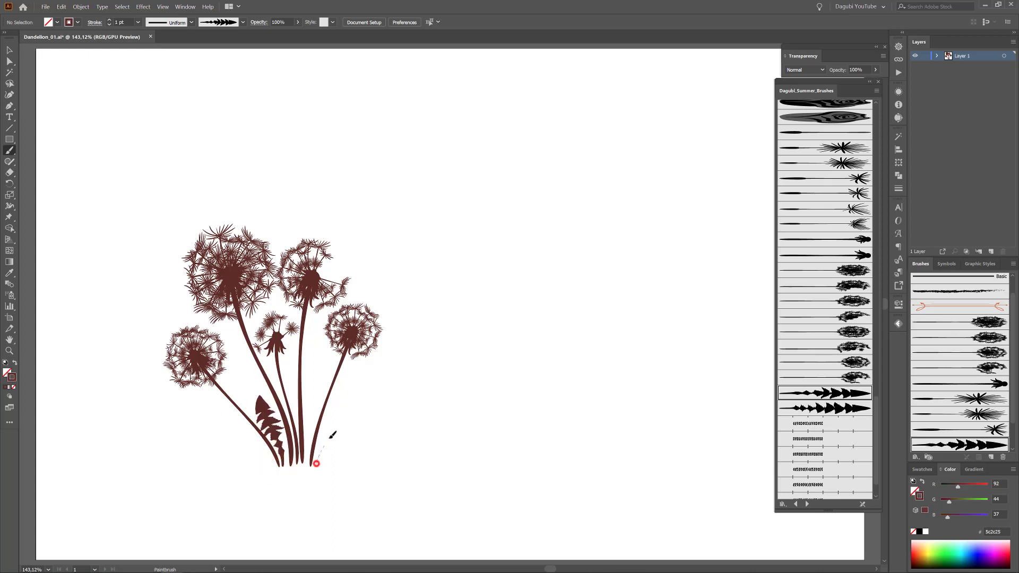
drag(333, 435, 340, 423)
click(788, 407)
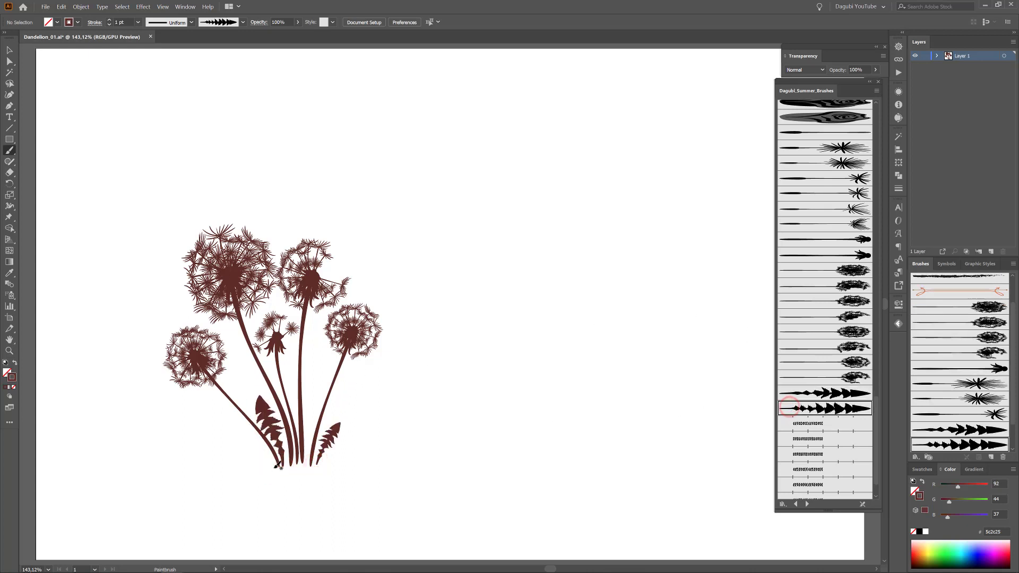
drag(275, 467, 234, 414)
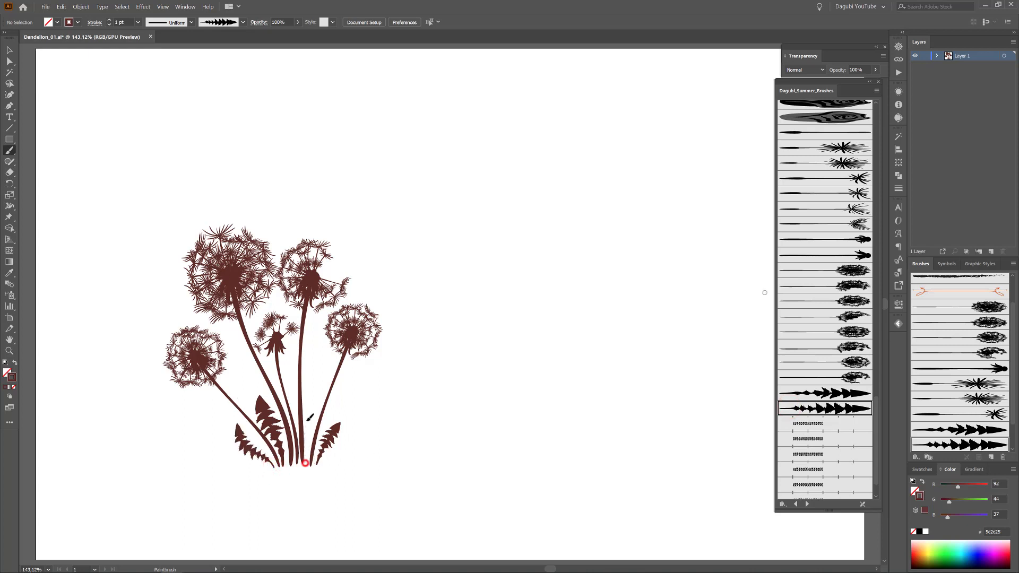
drag(307, 420, 308, 410)
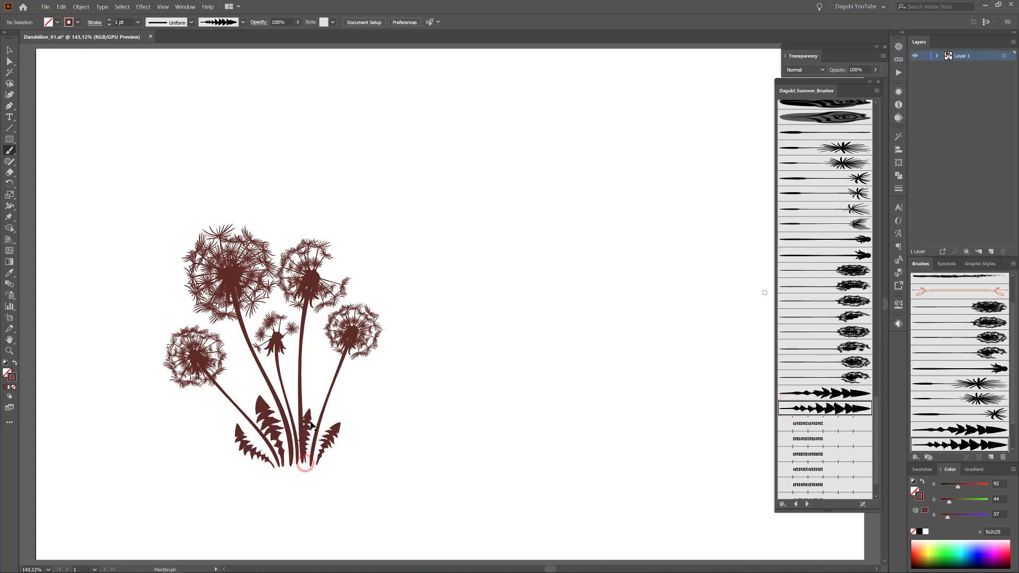
ctrl+click(430, 445)
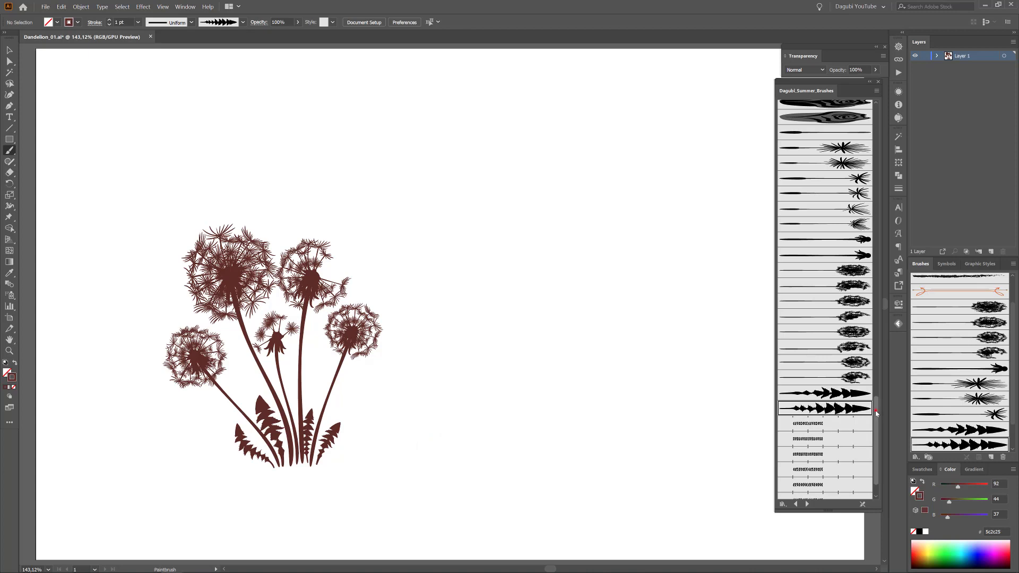
Paint two curved grass blades to the right of the stems with a tapered brush from the summer brush library
drag(876, 414, 874, 154)
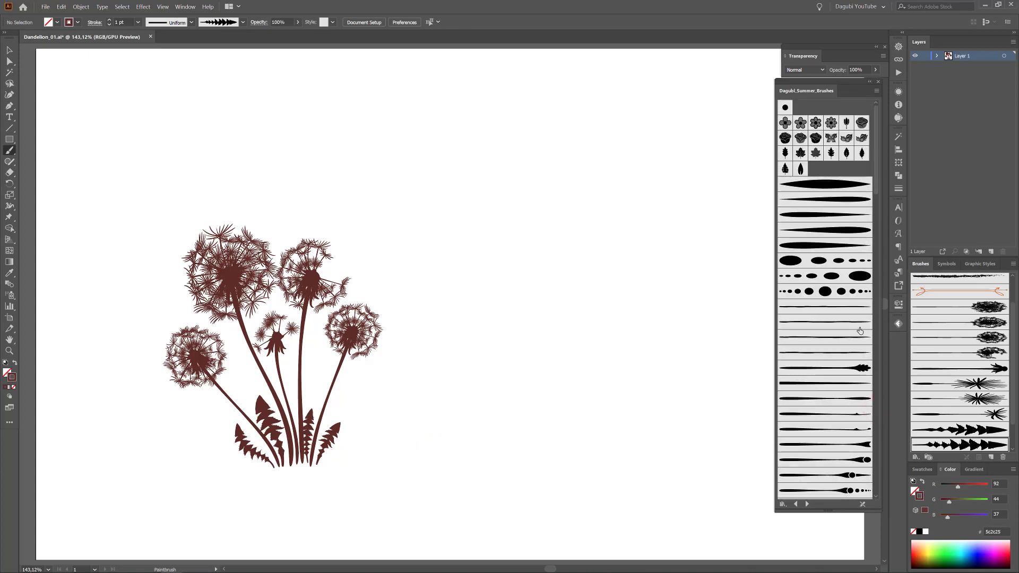
click(835, 399)
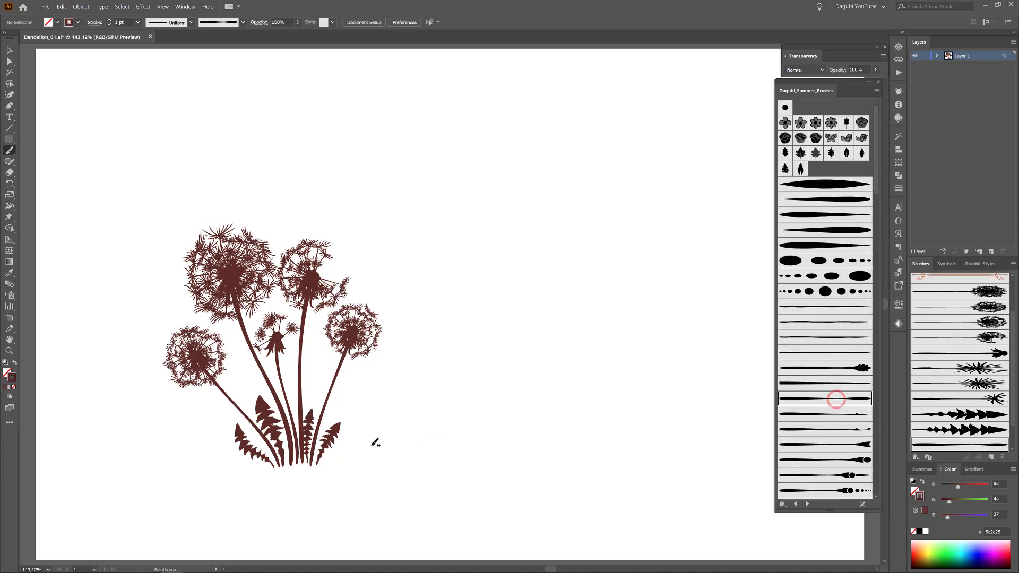
drag(346, 406, 349, 392)
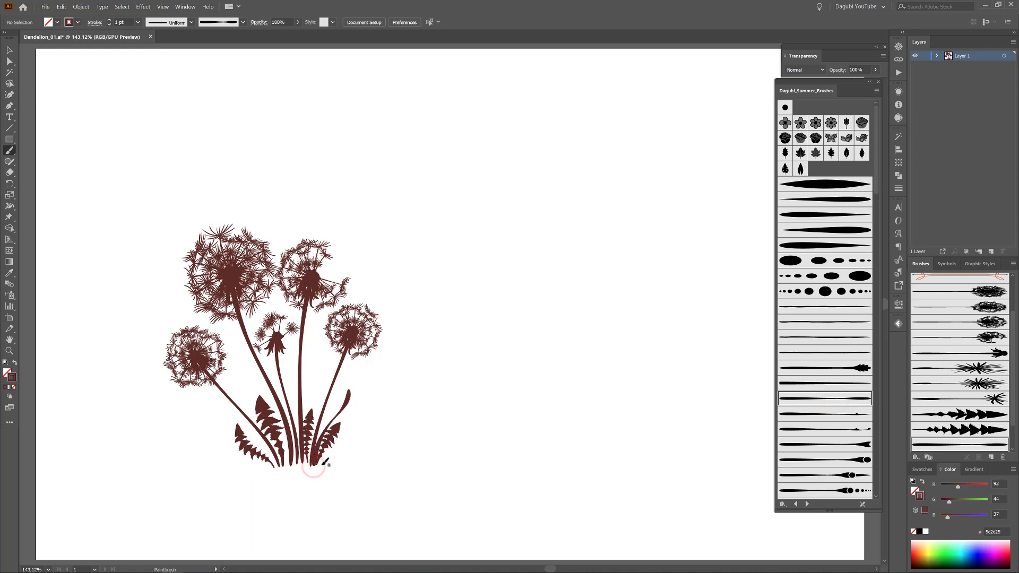
drag(355, 441, 366, 431)
Paint a thin curved blade with a 0.5 pt stroke left of the leaves and shift it slightly left
mouse_move(262, 465)
mouse_down()
mouse_move(226, 458)
mouse_move(215, 429)
mouse_up()
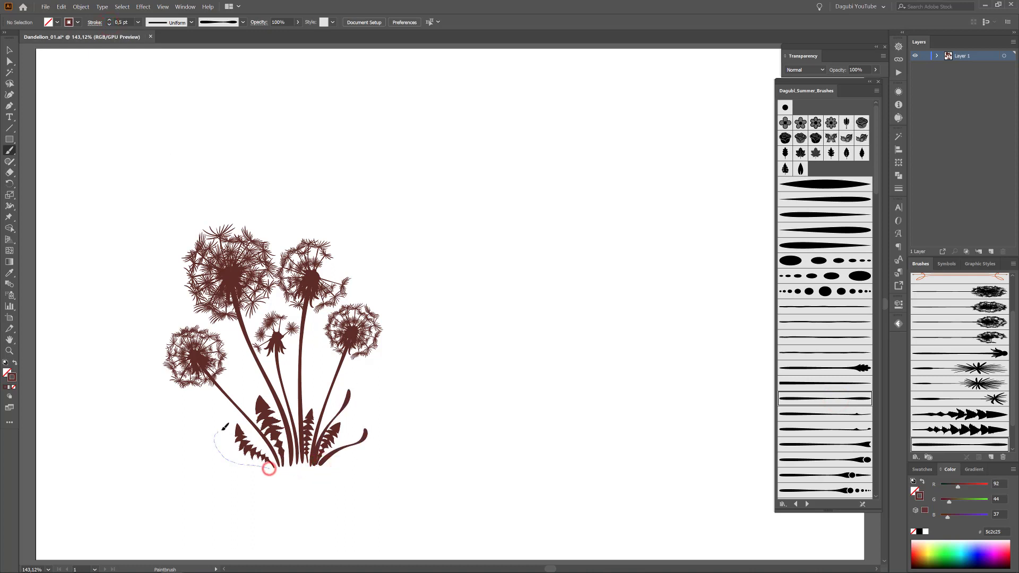
key(ctrl+z)
drag(234, 465, 217, 436)
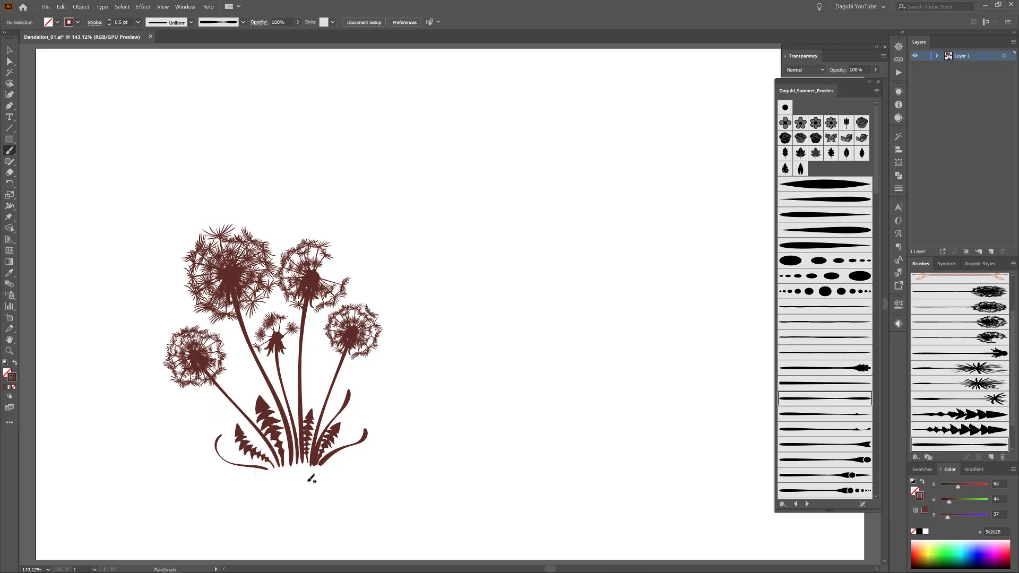
click(246, 468)
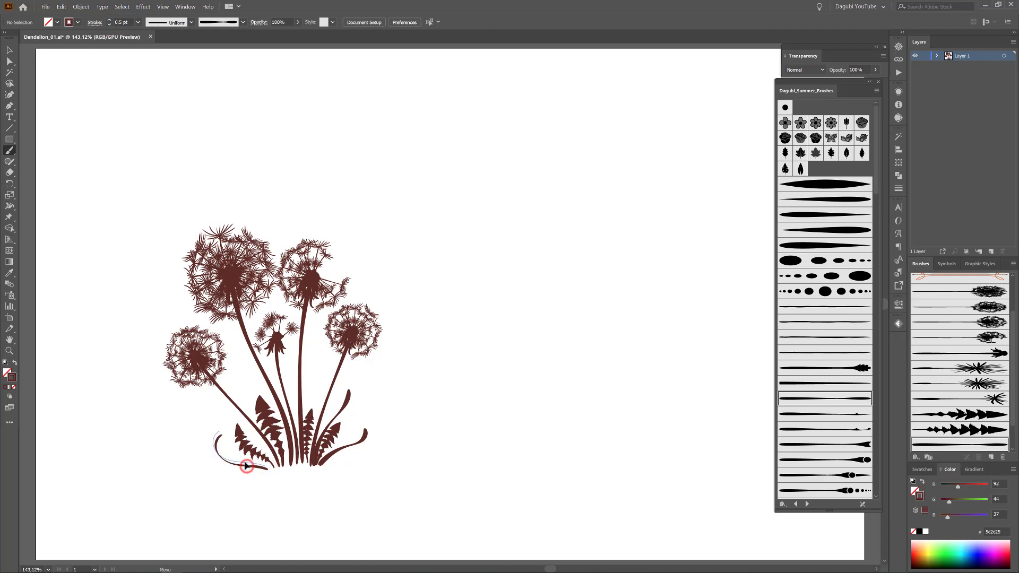
ctrl+click(274, 520)
Select the rightmost dandelion with its neighbouring leaves and blades and move them slightly right
click(10, 50)
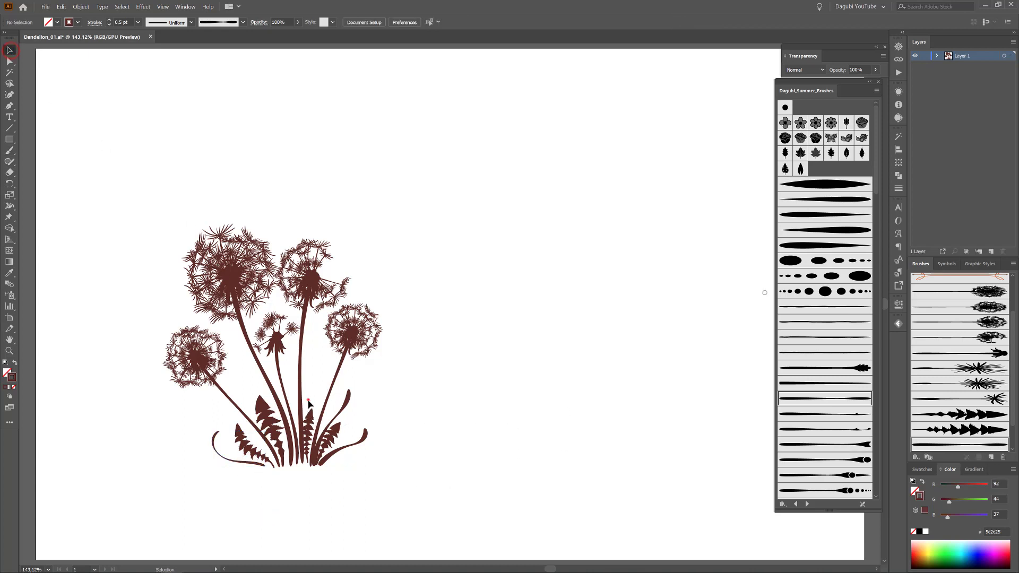
drag(308, 402, 331, 396)
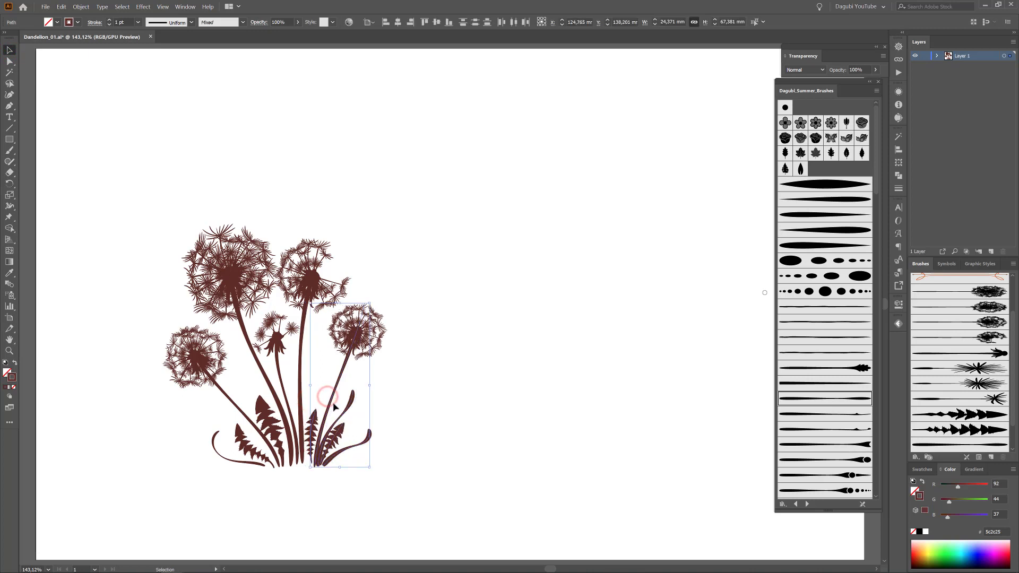
click(510, 404)
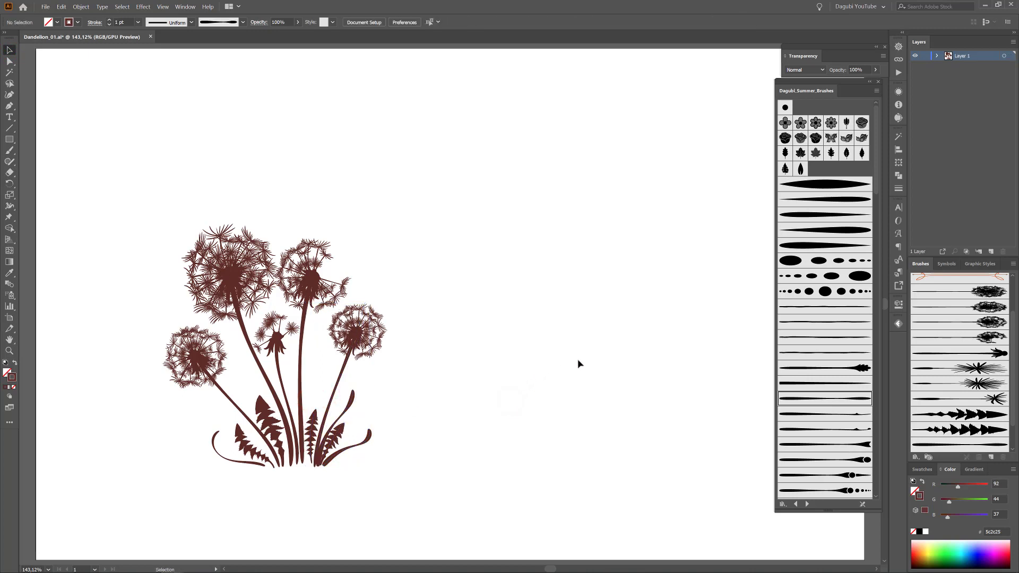
Paint three curling tendrils with a 0.5 pt stroke, one in the middle and one on each side of the plant
click(850, 404)
click(10, 150)
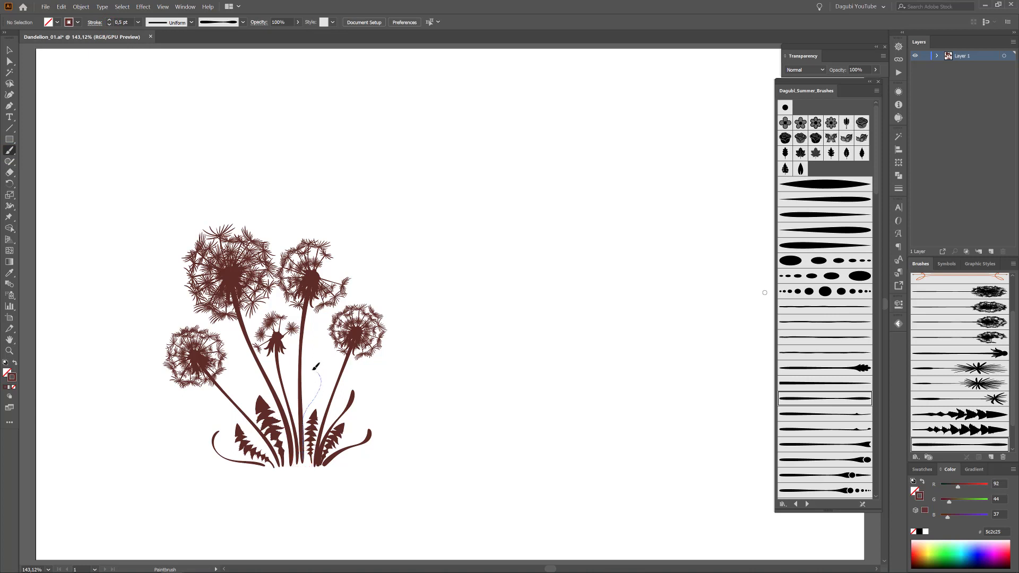
drag(315, 375, 316, 375)
mouse_move(278, 465)
mouse_down()
mouse_move(247, 417)
mouse_move(214, 420)
mouse_up()
mouse_move(361, 450)
mouse_down()
mouse_move(392, 431)
mouse_move(379, 429)
mouse_up()
Select all stems, leaves, blades and tendrils by their base and align their bottom edges
key(v)
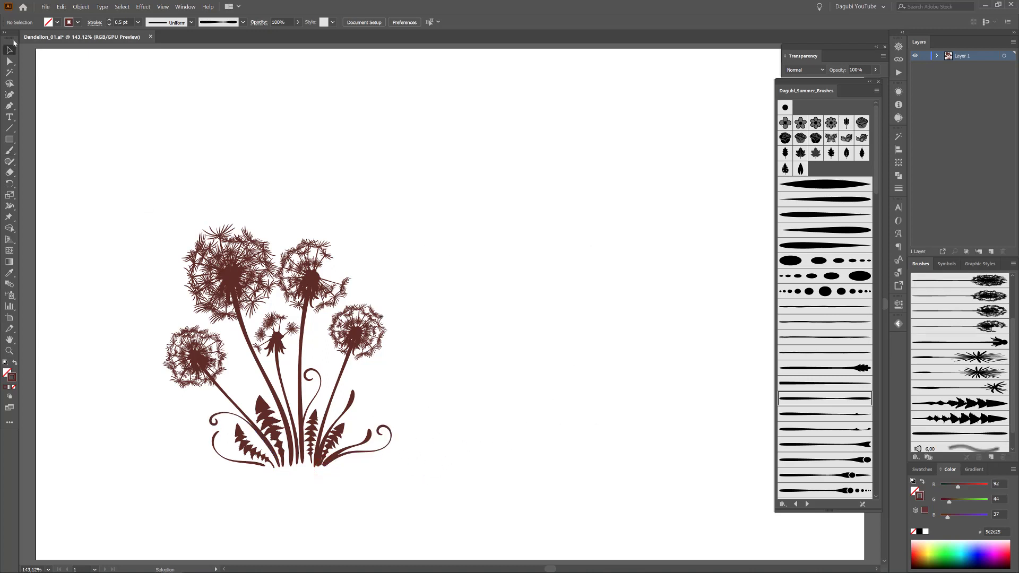
mouse_move(387, 501)
mouse_down()
mouse_move(132, 427)
mouse_move(125, 410)
mouse_up()
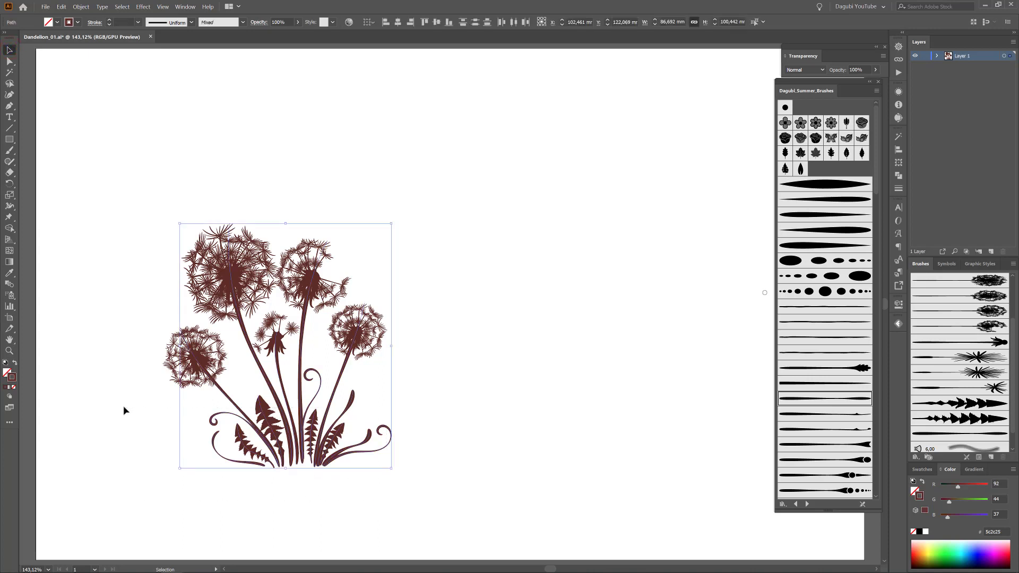
click(375, 23)
click(381, 34)
click(449, 23)
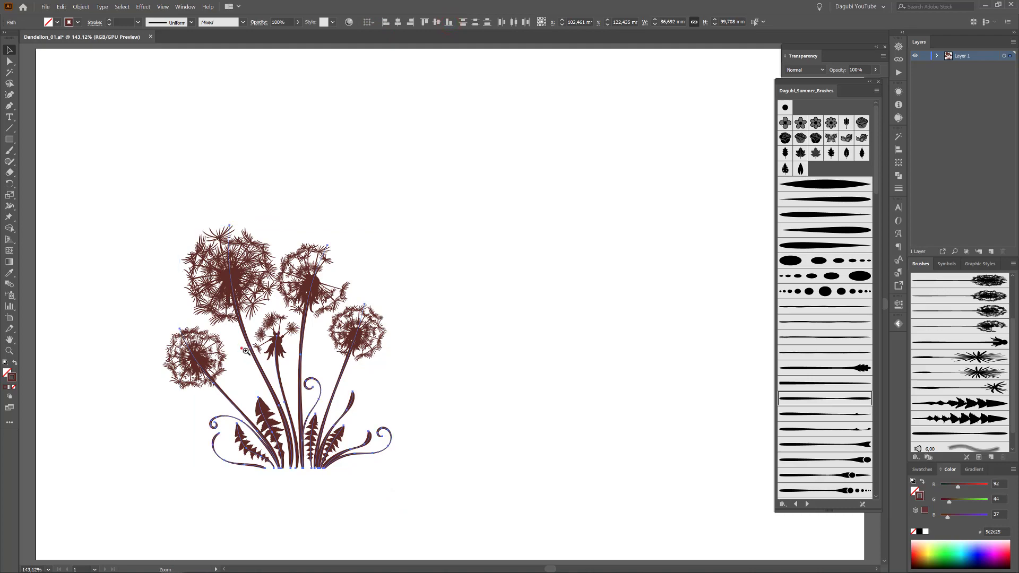
Select all the loose seeds of the small bare dandelion and move them down so they attach to its head
drag(240, 348, 316, 352)
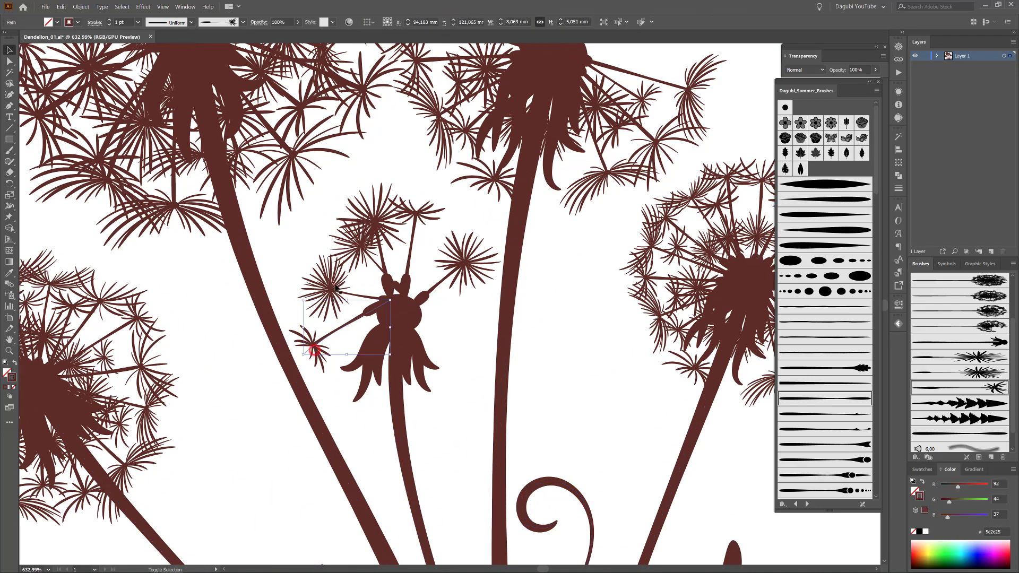
click(313, 345)
shift+click(376, 215)
shift+click(422, 214)
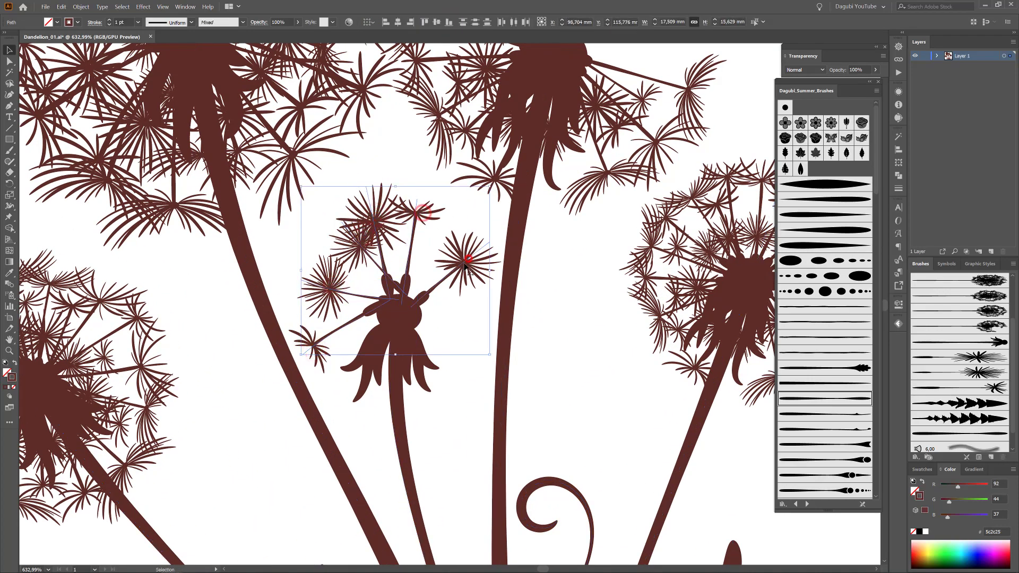
shift+click(463, 260)
drag(462, 274, 463, 274)
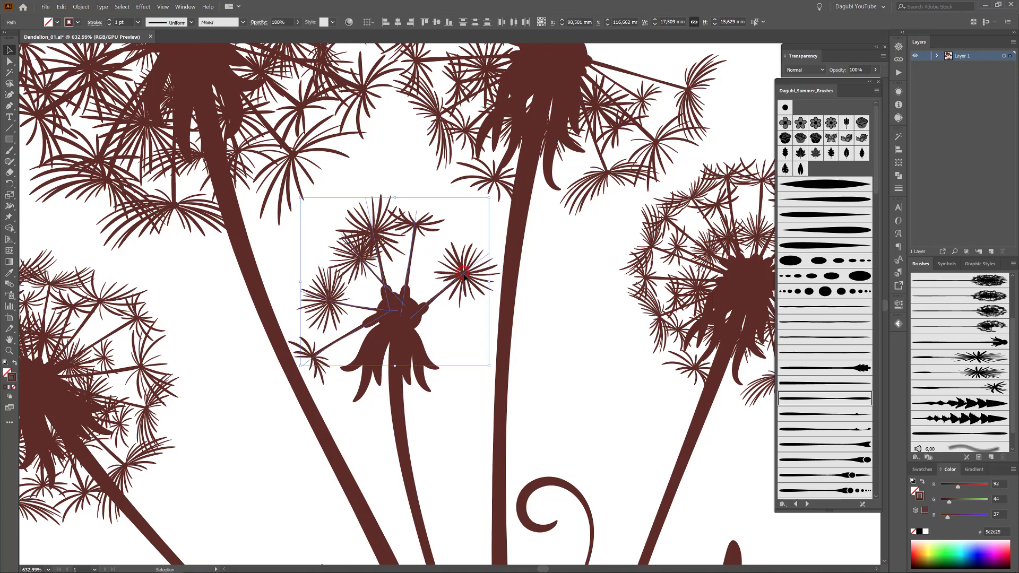
key(ctrl+minus)
key(ctrl+minus)
key(ctrl+minus)
key(ctrl+minus)
click(671, 191)
key(ctrl+0)
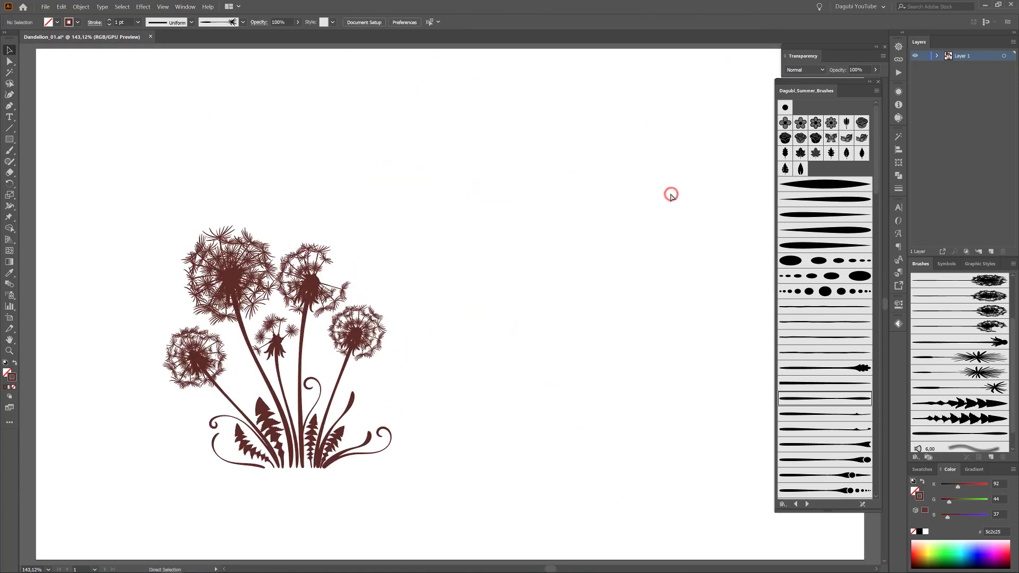
Paint a side-view butterfly about 37 mm wide beside the right end of the plant using the last butterfly art brush
scroll(876, 163, down, 10)
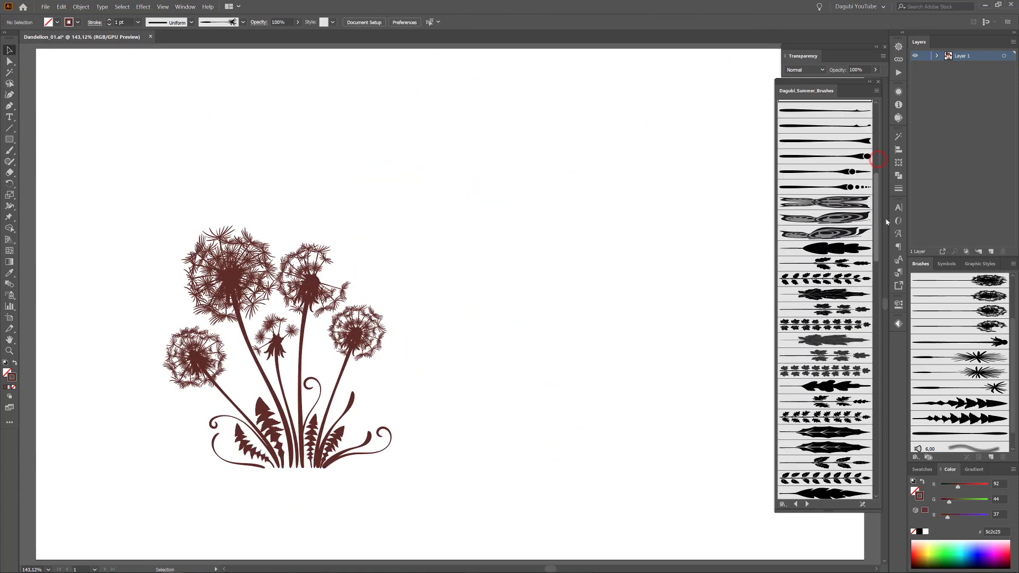
scroll(872, 250, up, 2)
click(846, 283)
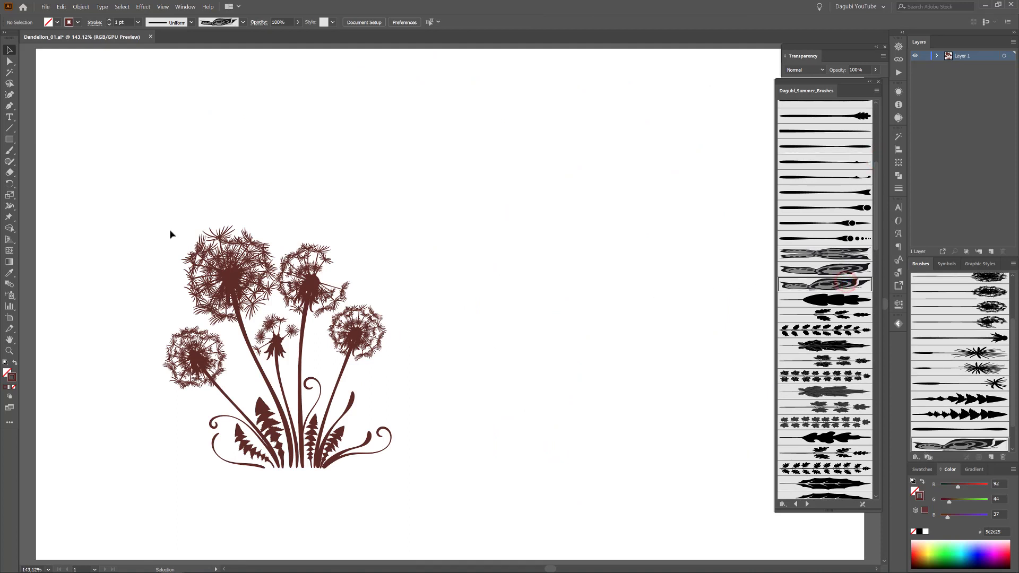
click(10, 150)
drag(467, 391, 500, 382)
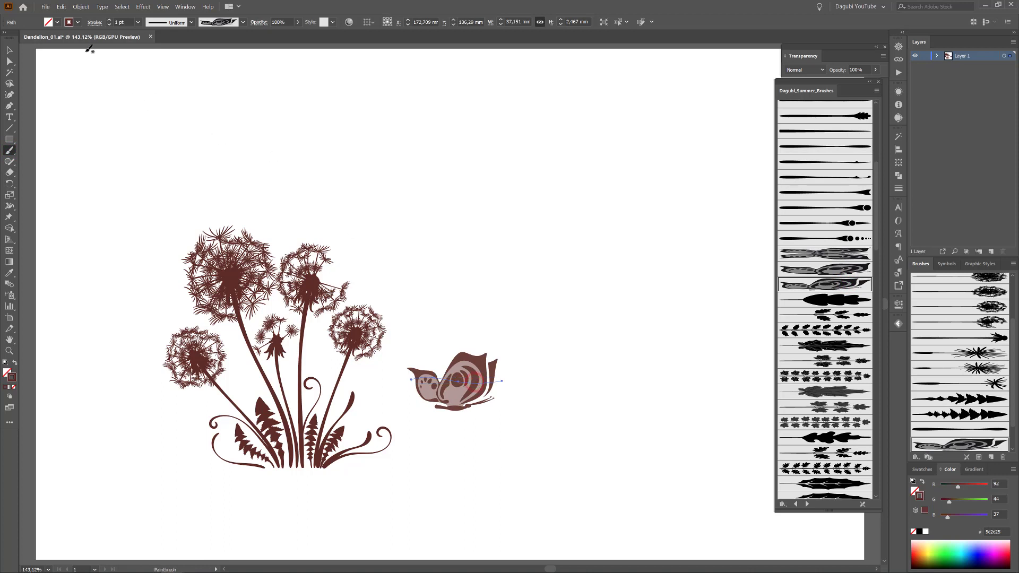
Expand the appearance of the new butterfly and flip it horizontally
click(80, 6)
click(98, 105)
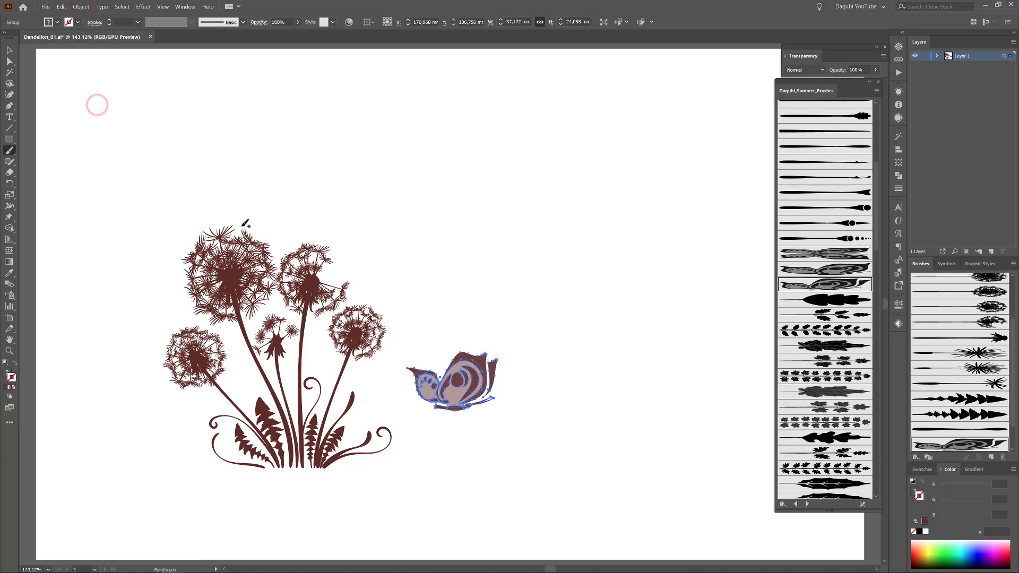
click(898, 164)
click(883, 133)
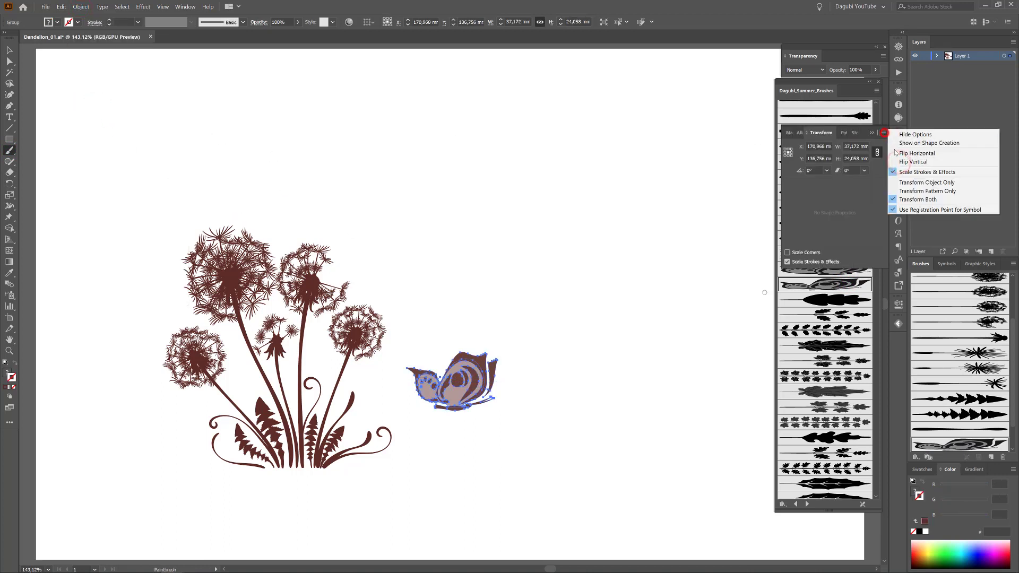
click(810, 152)
Scale the butterfly to about 30 mm wide, tilt it slightly and place it just above the plant's right tendril
click(10, 50)
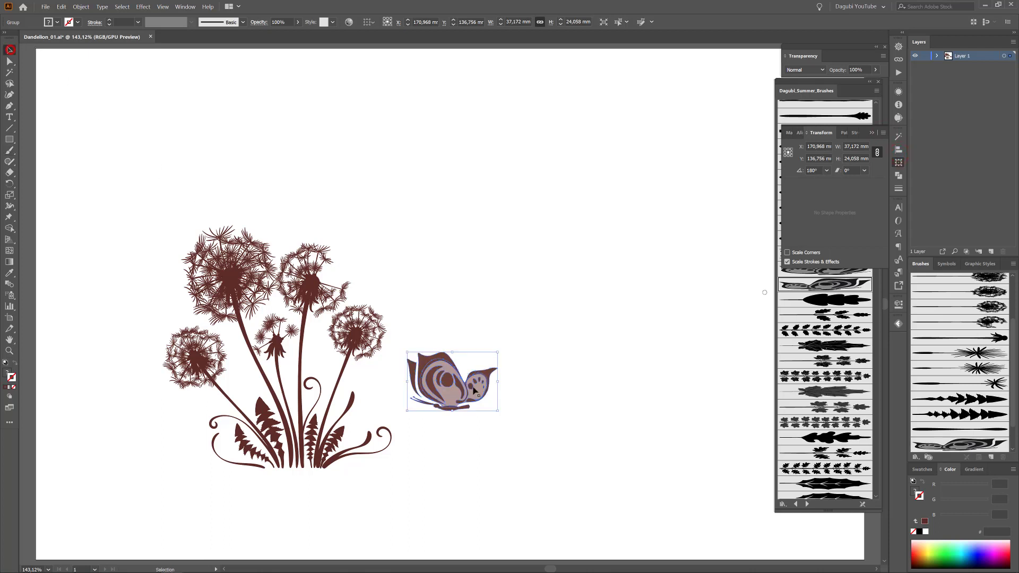
drag(466, 391, 450, 393)
drag(485, 352, 485, 360)
drag(426, 400, 412, 402)
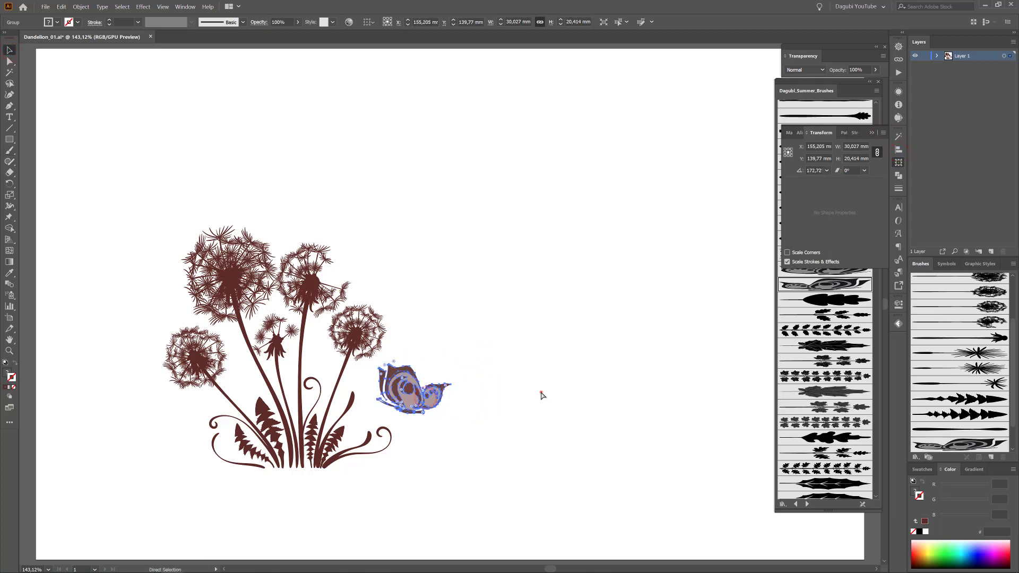
click(540, 392)
Paint two smaller side-view butterflies with different butterfly art brushes, one near the upper right dandelion and one farther right
click(9, 151)
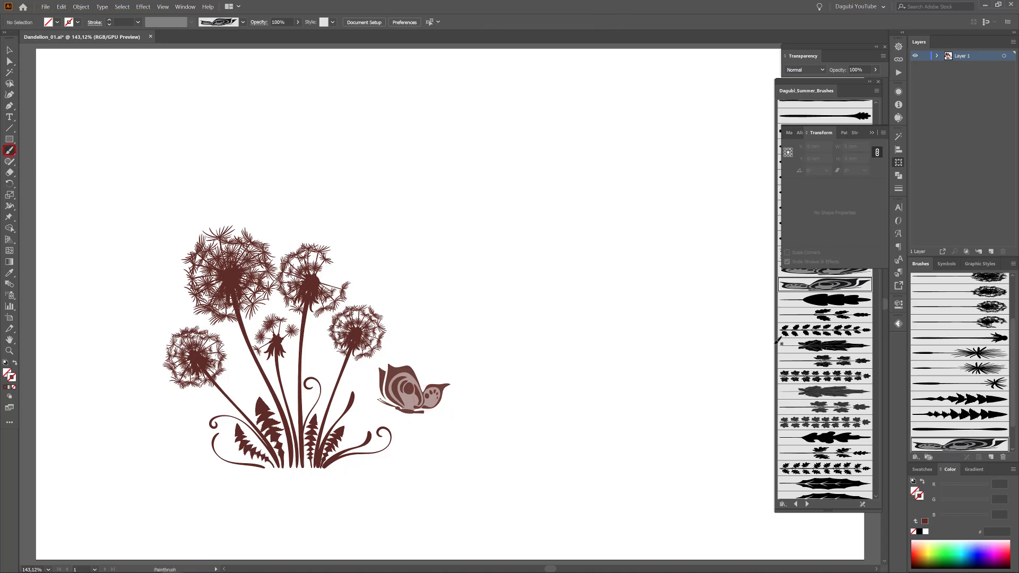
click(872, 133)
click(826, 283)
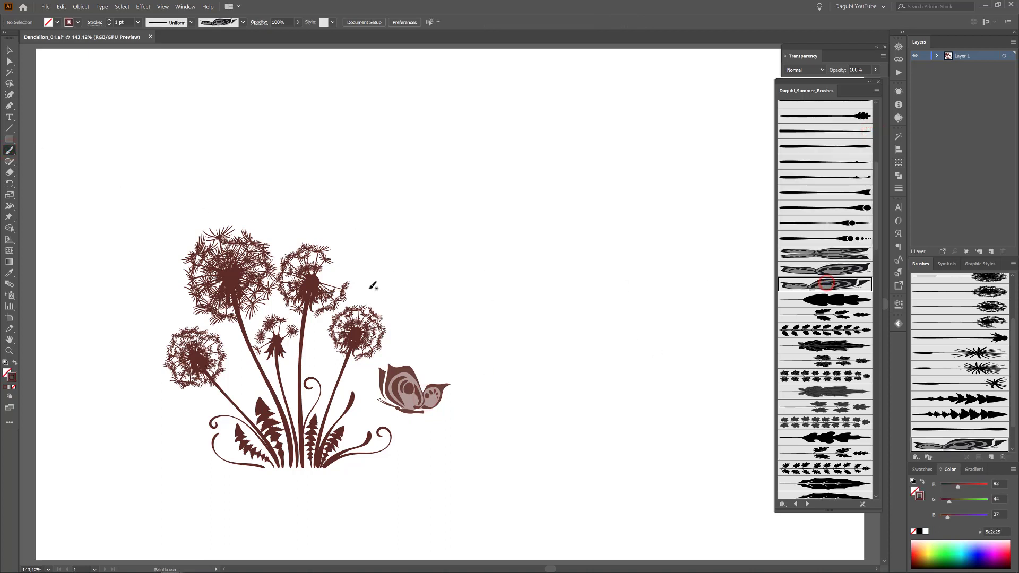
drag(384, 294, 417, 293)
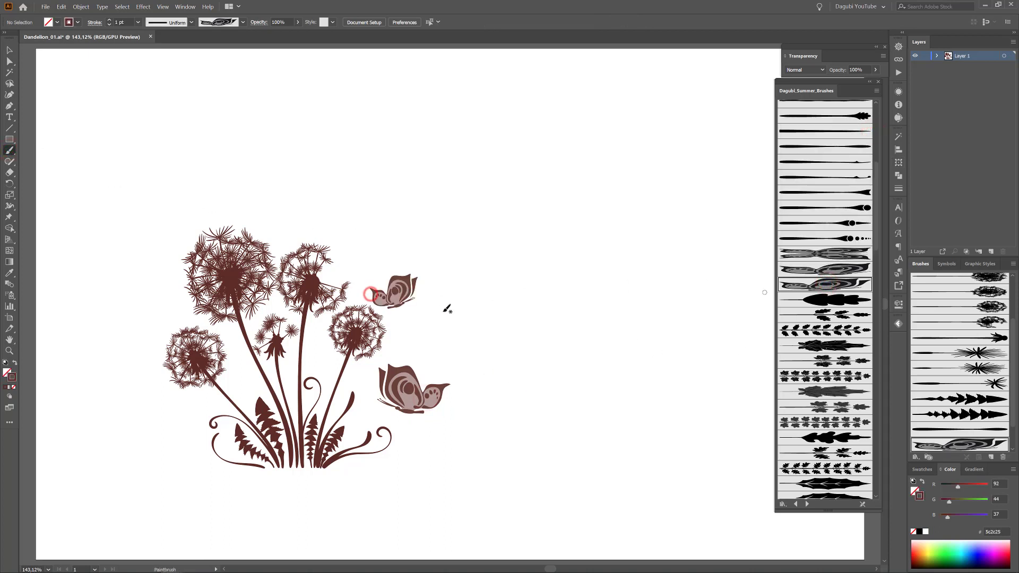
click(822, 268)
drag(507, 321, 547, 325)
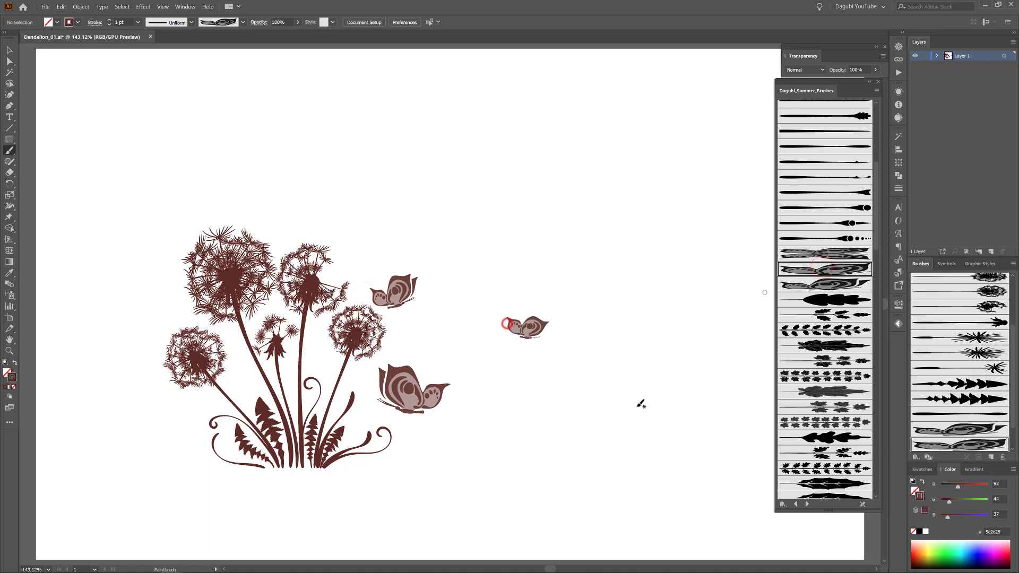
Paint a small tilted open-winged butterfly to the left of the largest dandelion, using the open-winged butterfly art brush
click(836, 253)
mouse_move(137, 317)
mouse_down()
mouse_move(194, 280)
mouse_move(154, 322)
mouse_move(136, 304)
mouse_move(160, 292)
mouse_move(171, 316)
mouse_move(178, 301)
mouse_up()
key(ctrl+z)
ctrl+click(635, 438)
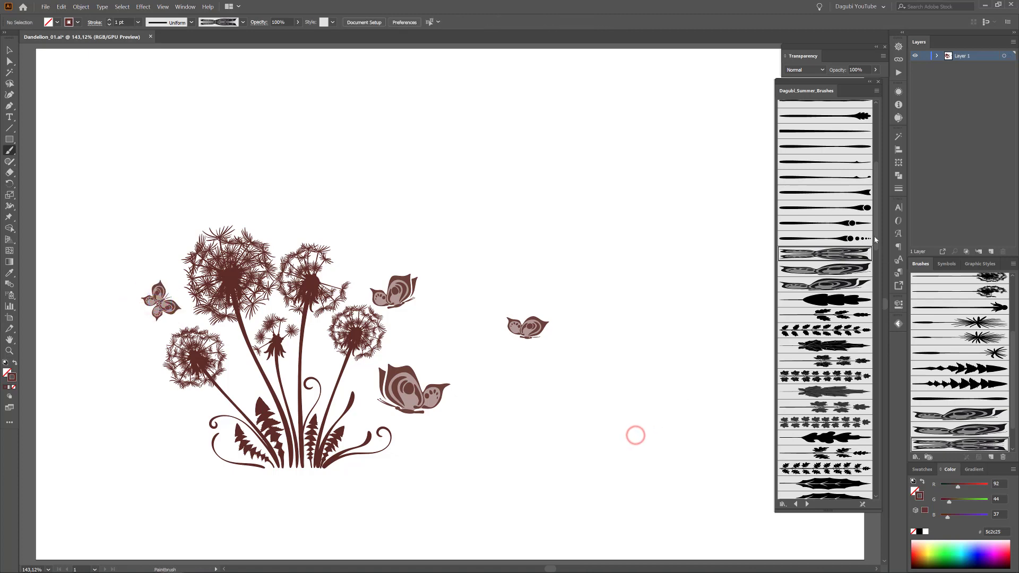
Paint a nearly horizontal test row of butterflies above the bouquet with the Butterfly 3 scatter brush
drag(876, 232, 875, 176)
click(861, 138)
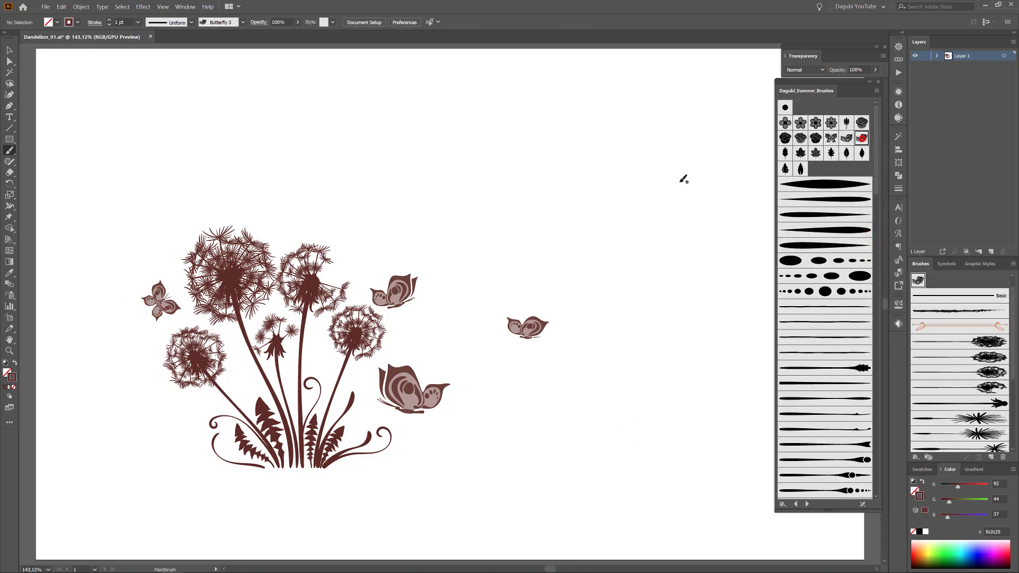
drag(381, 189, 565, 177)
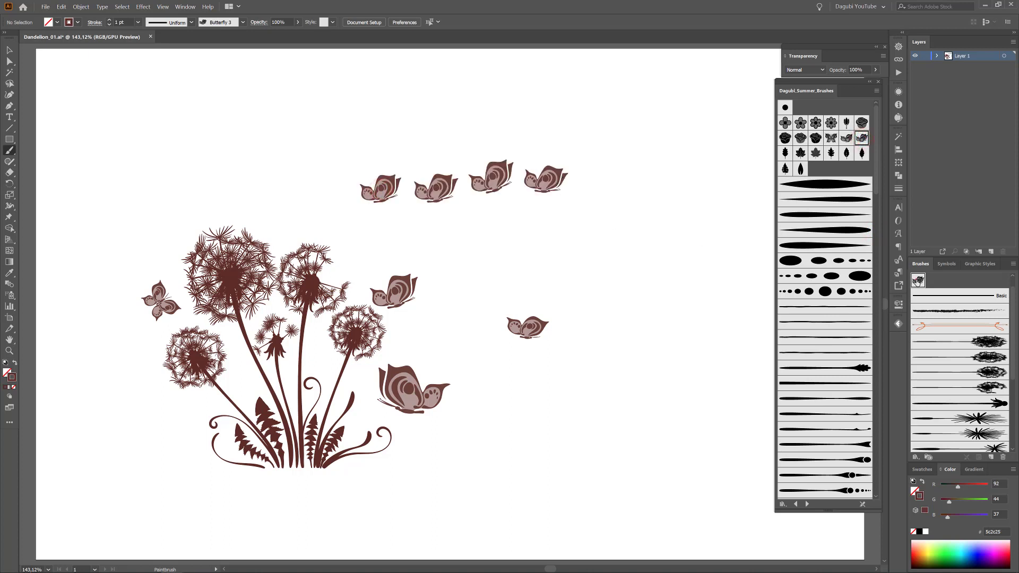
Set the Butterfly 3 brush's minimum size to 36%, minimum spacing to 74% and rotation from -29° to 28°, applying it to existing strokes
double_click(917, 281)
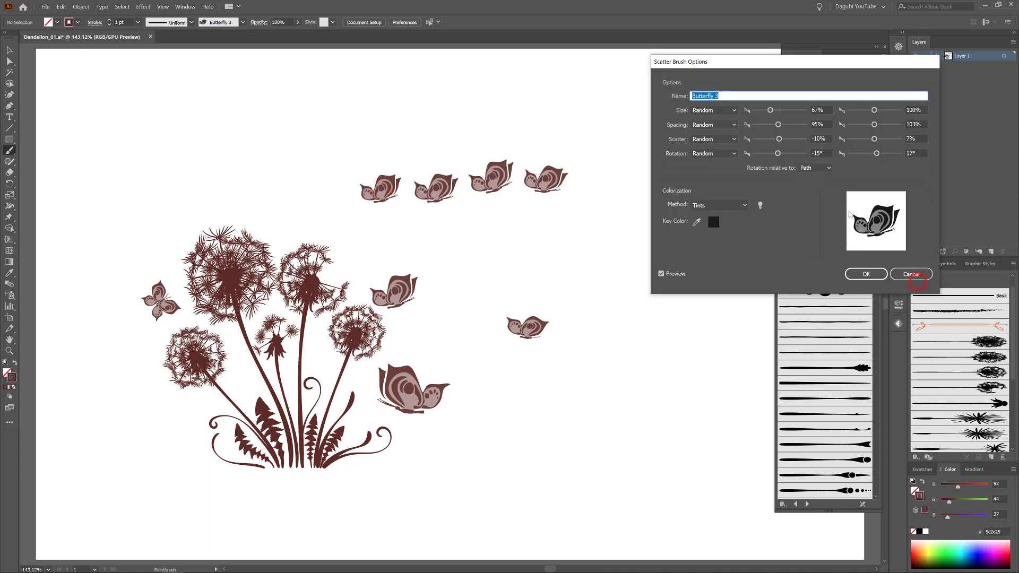
drag(770, 110, 770, 130)
click(778, 139)
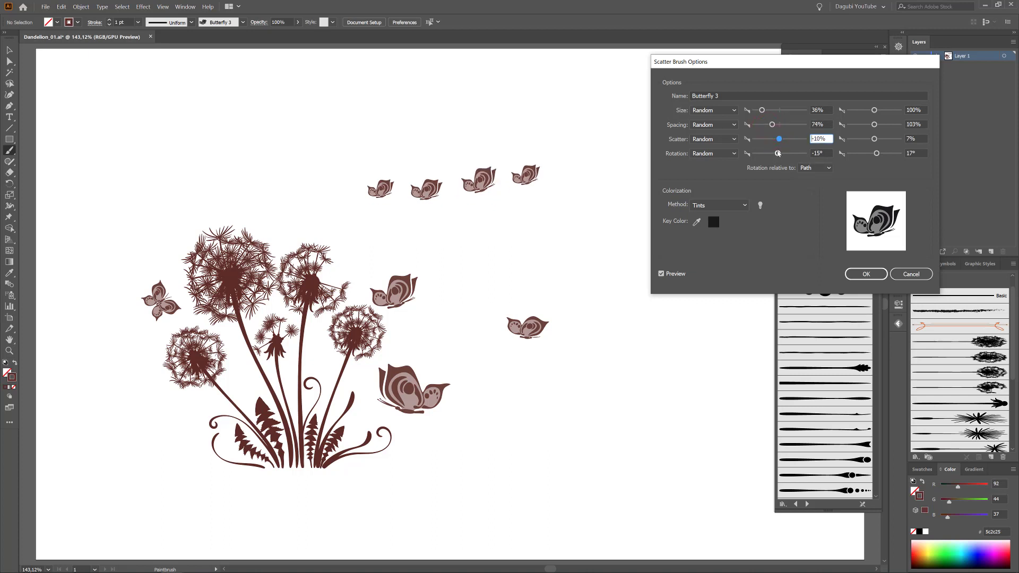
drag(777, 153, 775, 155)
drag(876, 153, 878, 154)
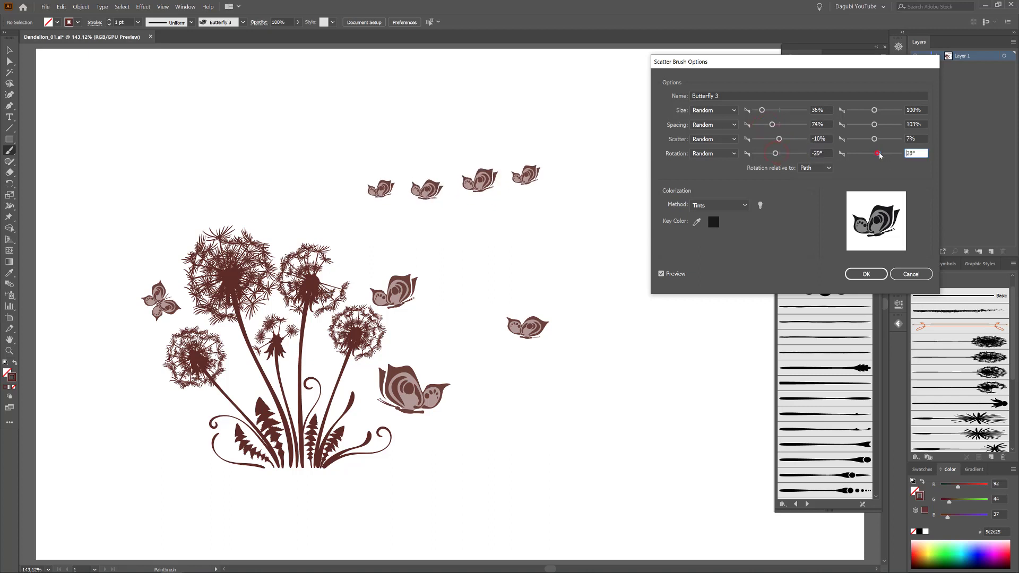
click(865, 274)
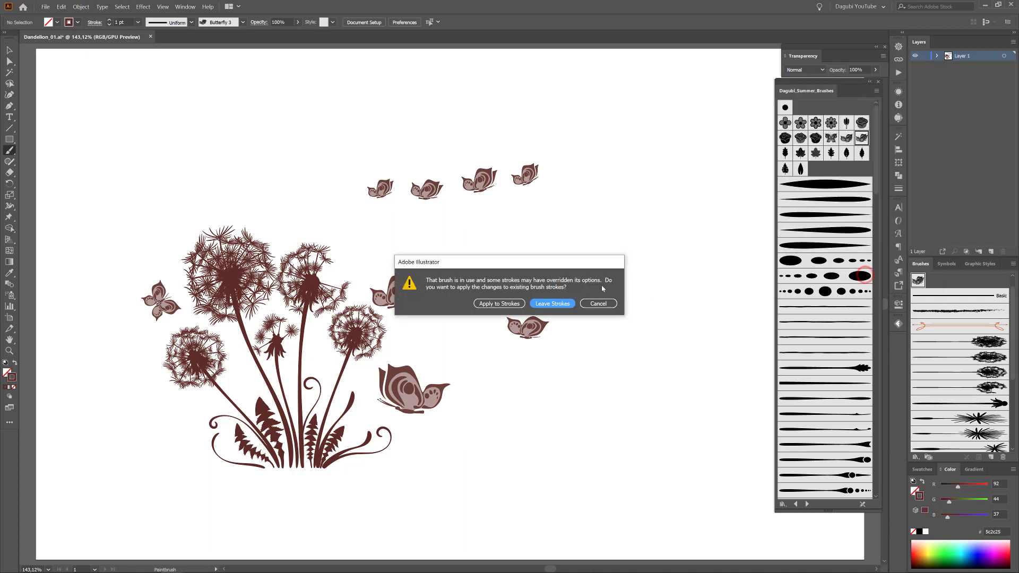
click(519, 303)
Remove the test row of butterflies and paint two separate ones above right of the bouquet, raising the stroke weight to 1.6 pt
drag(460, 192, 643, 182)
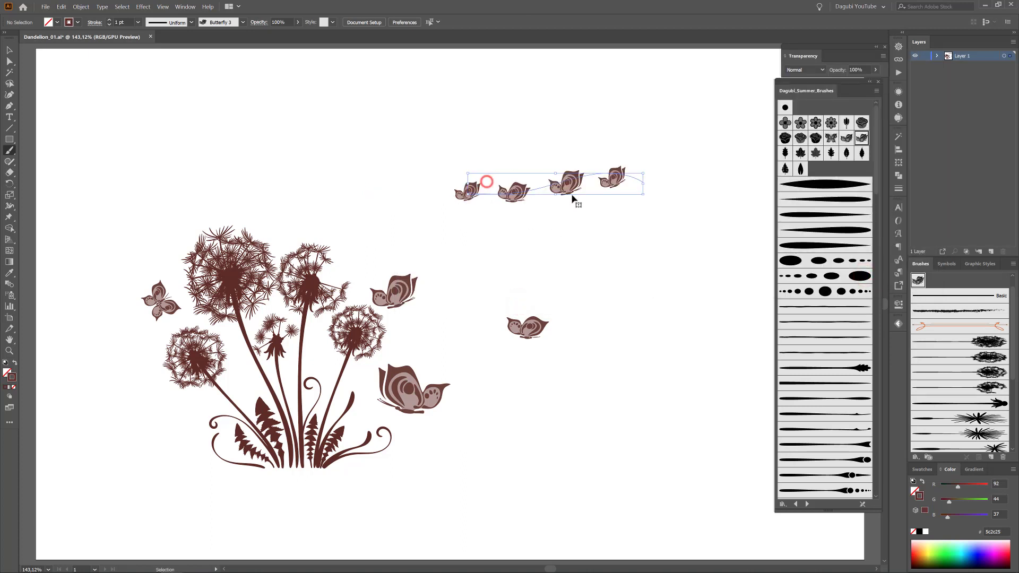
key(ctrl+z)
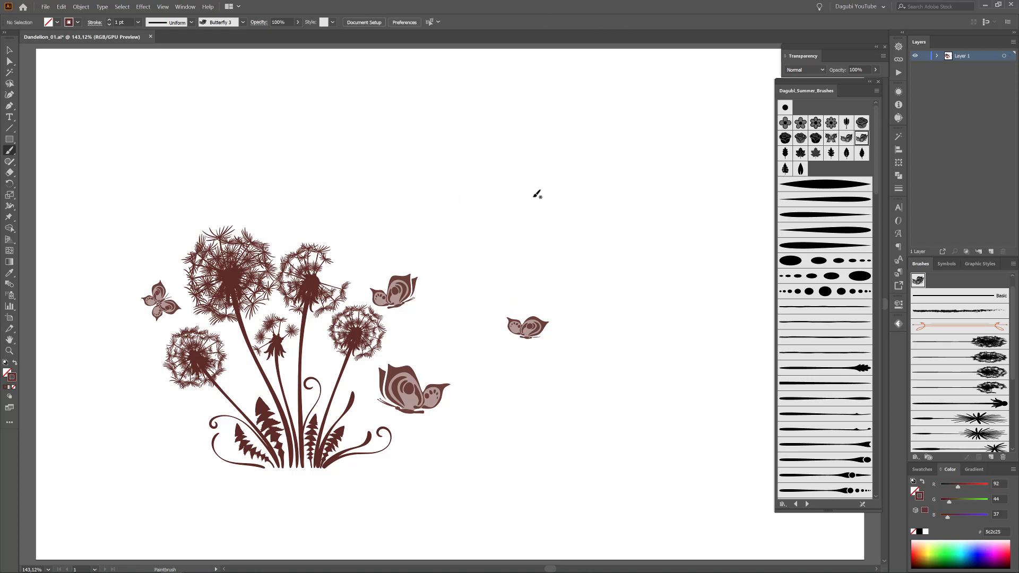
click(109, 22)
drag(559, 202, 581, 203)
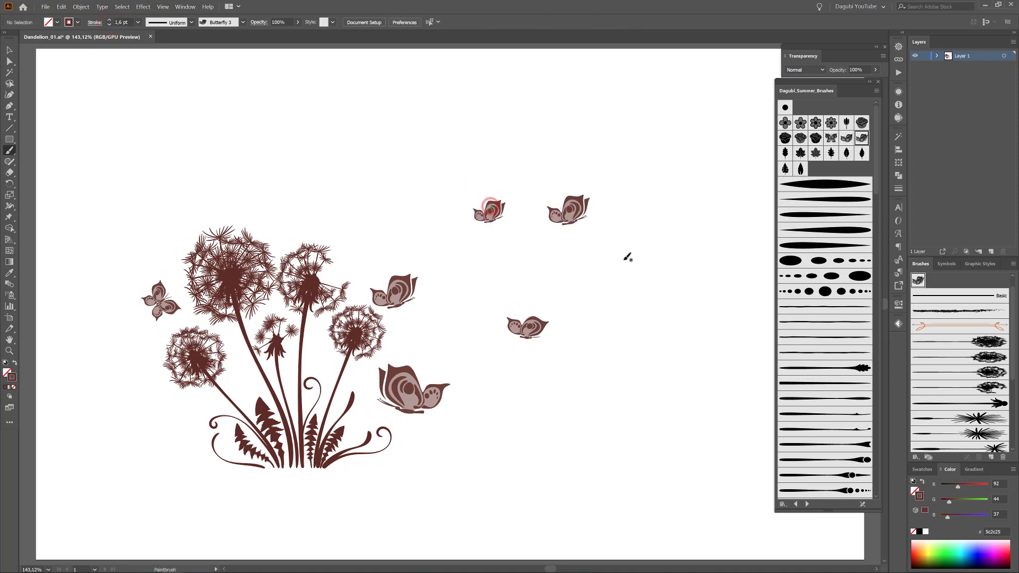
Paint a pair of tiny scattered butterflies at the far right of the flight path with a 0.5 pt stroke
click(109, 25)
mouse_move(653, 219)
mouse_down()
mouse_move(755, 212)
mouse_move(770, 232)
mouse_up()
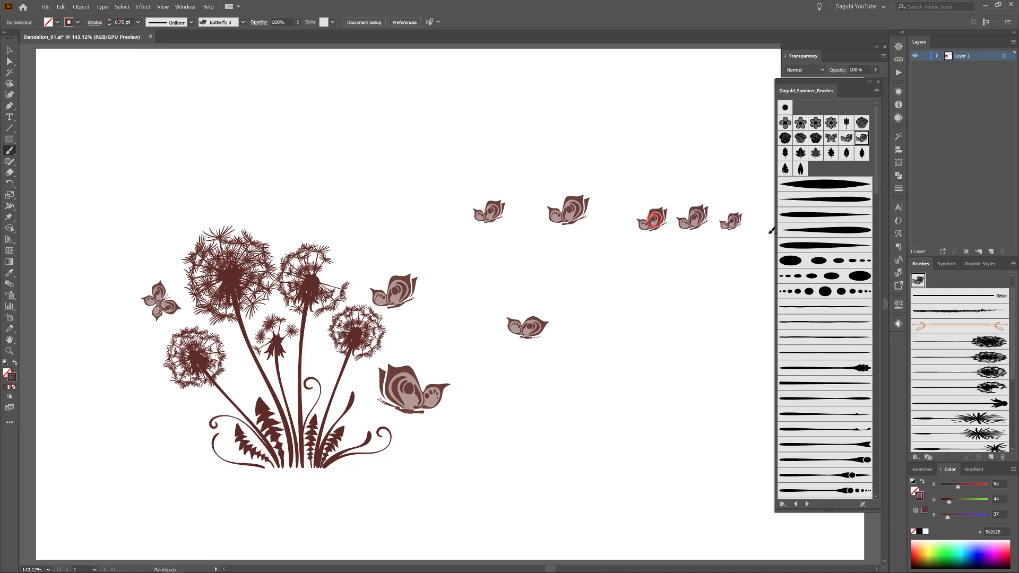
key(ctrl+z)
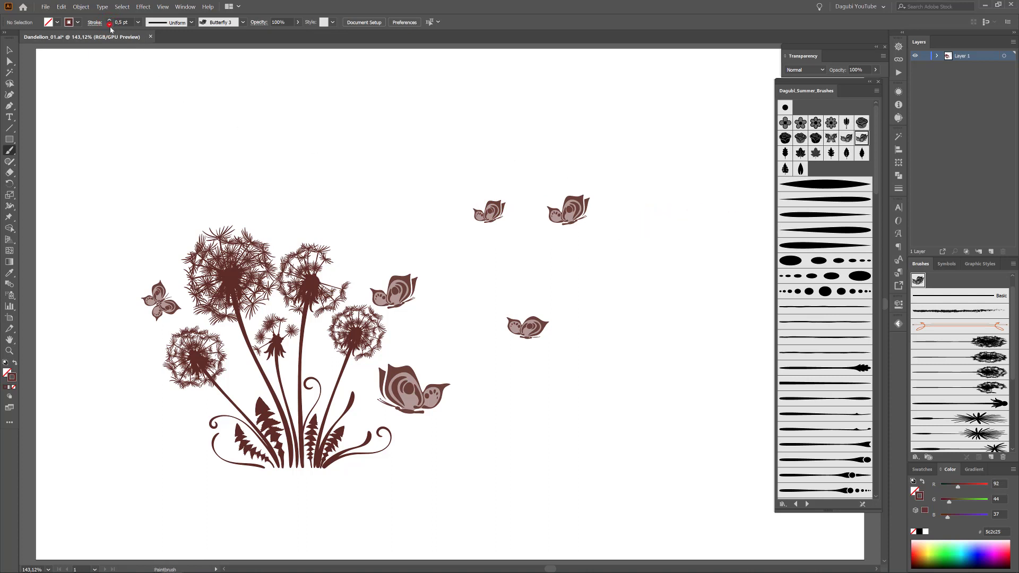
drag(681, 208, 714, 213)
Paint five flying seeds of varied size and angle between the butterflies with the fullest dandelion seed brush at 1 pt
scroll(859, 399, down, 10)
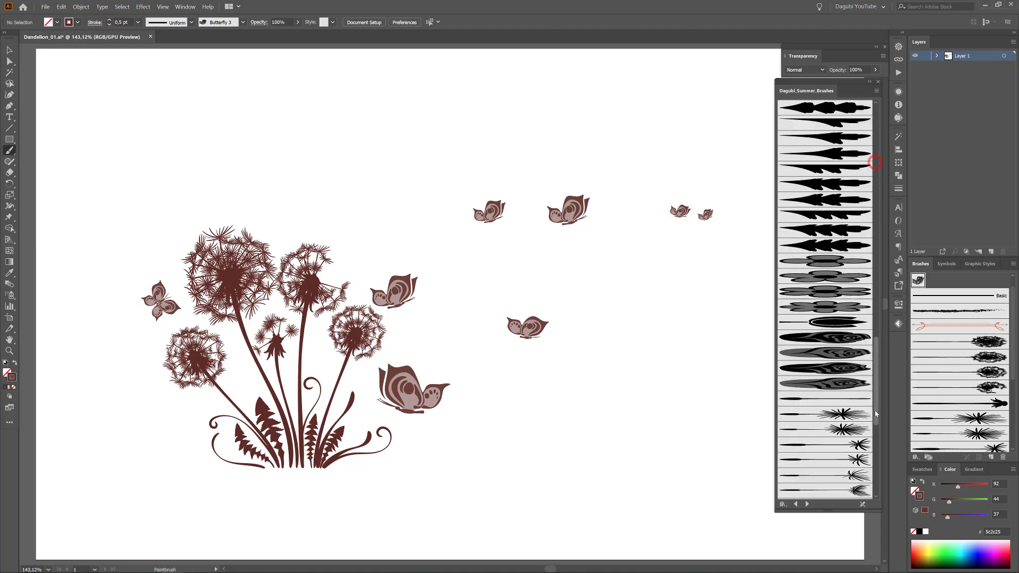
click(827, 172)
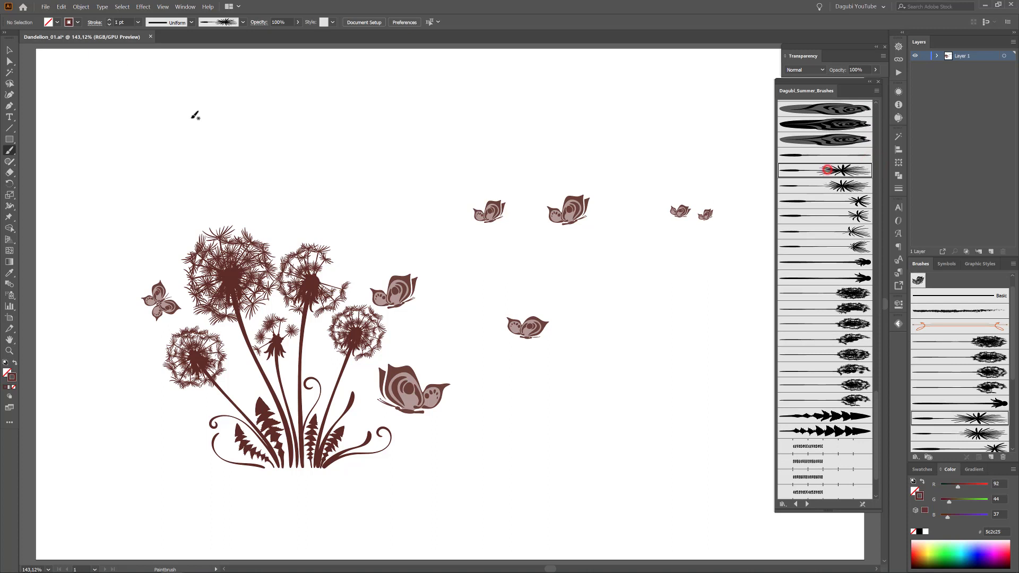
drag(367, 243, 438, 198)
drag(527, 250, 523, 232)
drag(625, 235, 646, 233)
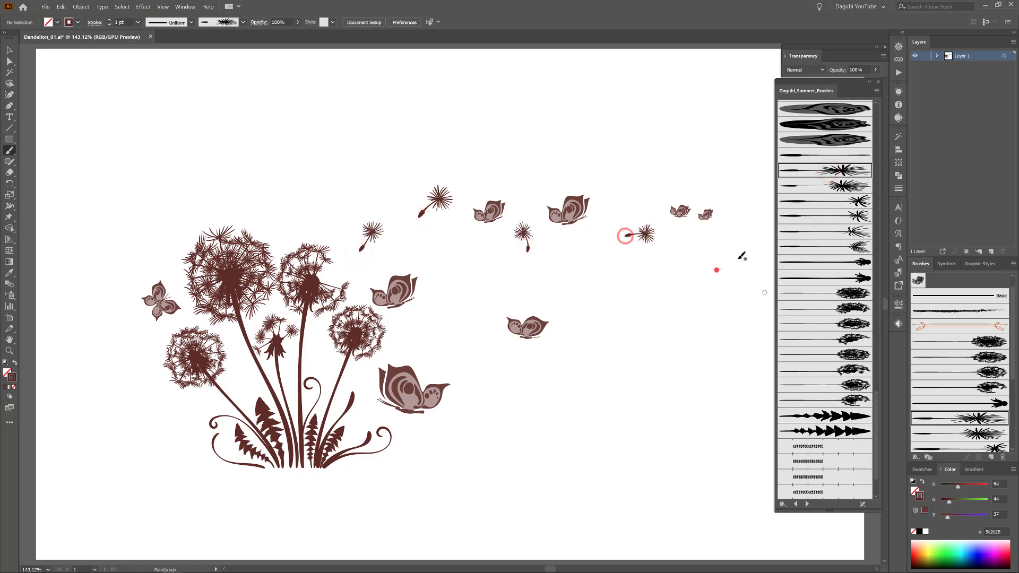
drag(717, 269, 727, 264)
Scatter five smaller seeds below the first ones across the flight path using the second full dandelion seed brush
click(847, 187)
mouse_move(401, 259)
mouse_down()
mouse_move(403, 243)
mouse_move(461, 242)
mouse_up()
mouse_move(550, 260)
mouse_down()
mouse_move(566, 263)
mouse_move(598, 237)
mouse_up()
drag(659, 275, 671, 276)
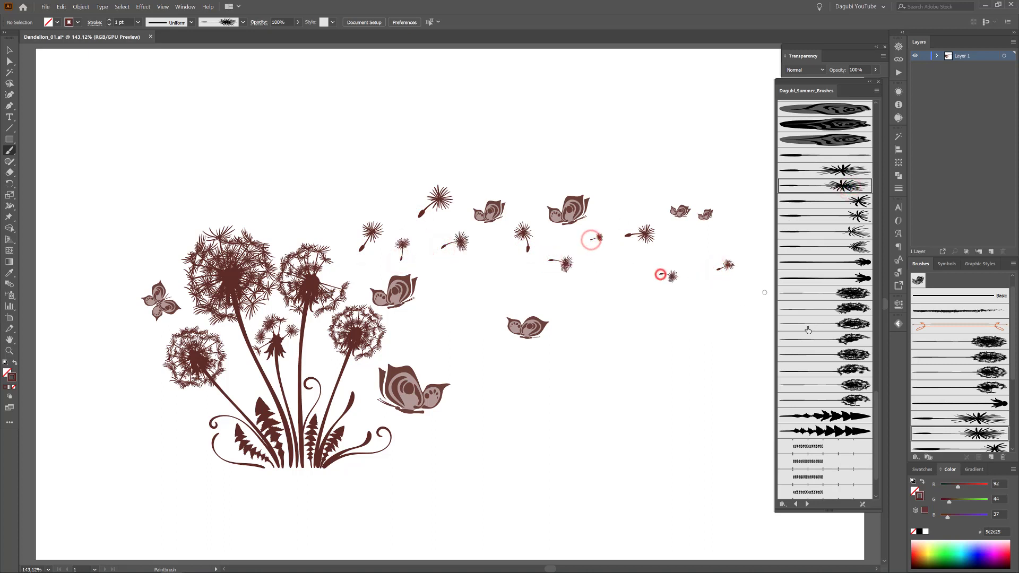
Paint four sparse seeds from beside the upper right dandelion toward the right, using the first sparse seed brush
click(846, 200)
drag(337, 269, 353, 266)
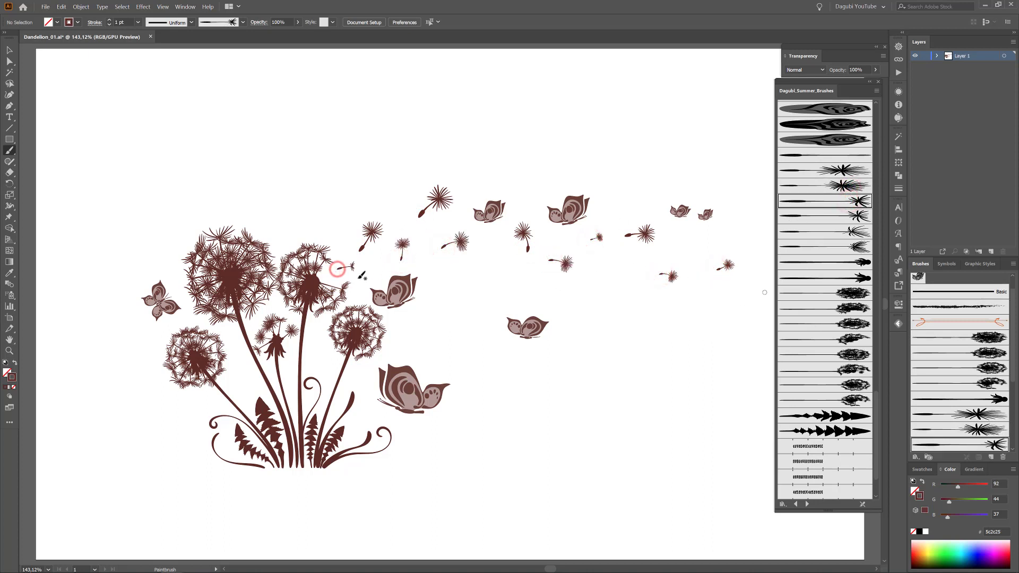
drag(443, 270, 464, 271)
drag(613, 285, 637, 268)
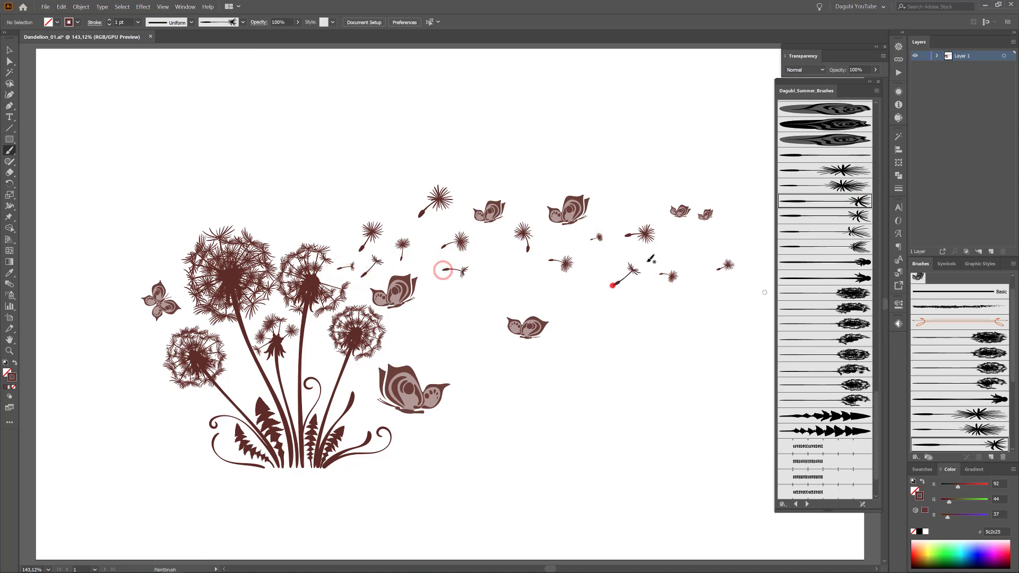
Paint three drifting seeds between the large butterfly by the dandelion and the middle one, using the second sparse seed brush
click(849, 215)
mouse_move(410, 314)
mouse_down()
mouse_move(461, 318)
mouse_move(521, 273)
mouse_up()
key(ctrl+z)
key(ctrl+z)
mouse_move(427, 305)
mouse_down()
mouse_move(457, 309)
mouse_move(516, 270)
mouse_move(552, 292)
mouse_up()
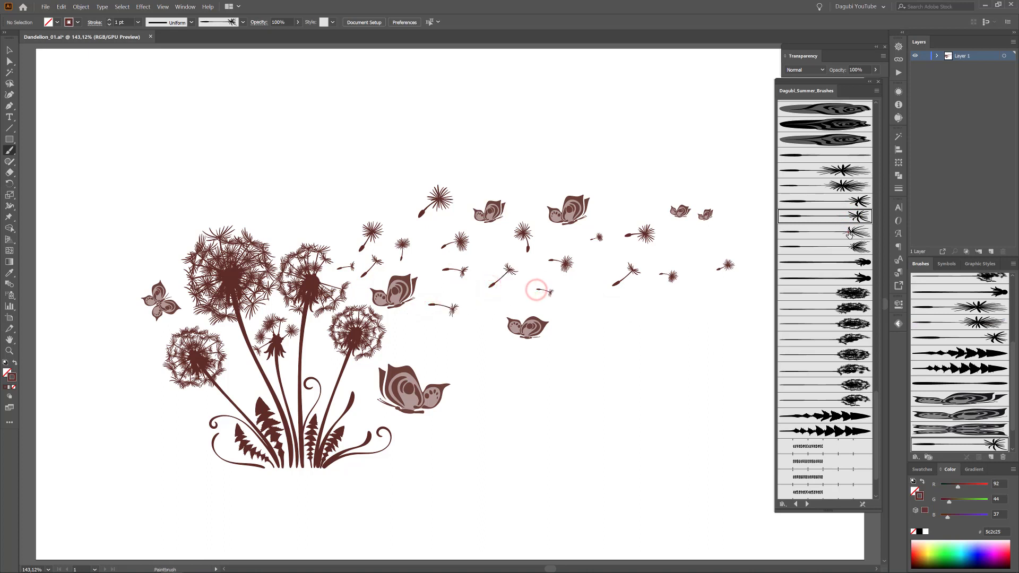
Paint four rising seeds along the upper edge of the flight path with the third sparse dandelion seed brush
click(849, 231)
mouse_move(344, 240)
mouse_down()
mouse_move(362, 211)
mouse_move(416, 174)
mouse_up()
drag(492, 186, 533, 168)
drag(607, 211, 643, 191)
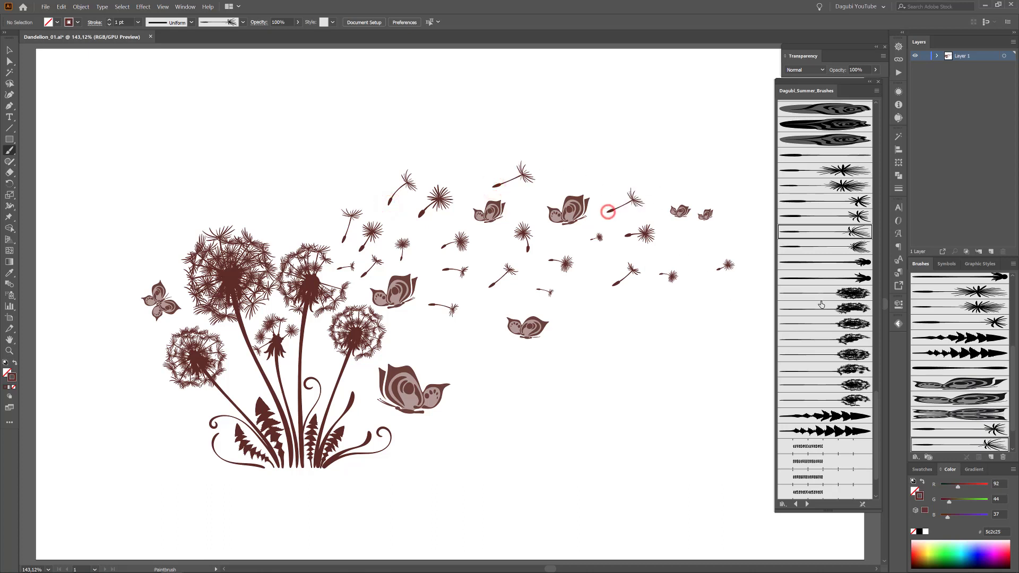
Paint drooping seeds along the lower edge and tiny ones at the far right with the fan-shaped dandelion seed brush
click(843, 247)
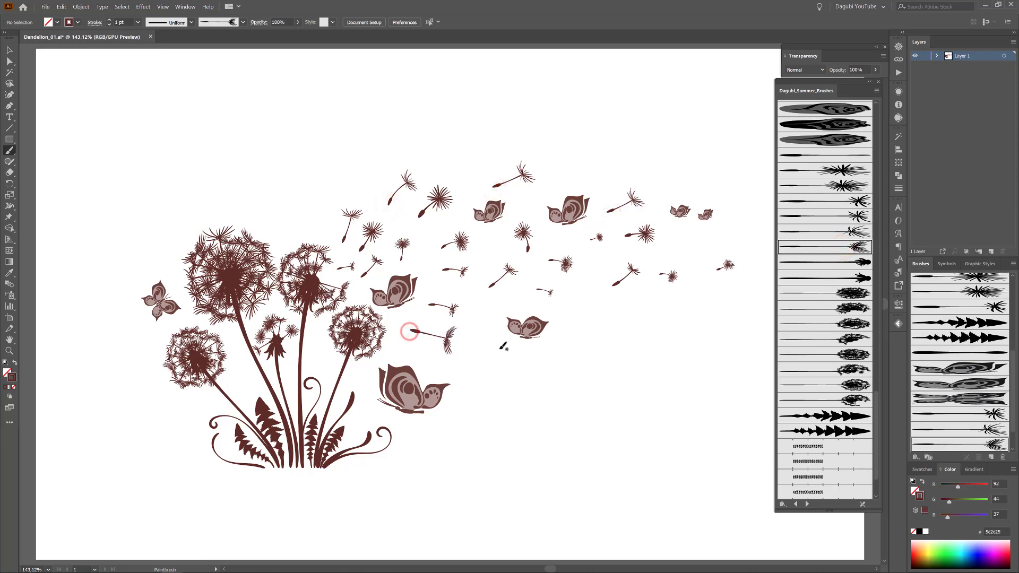
drag(501, 351, 524, 366)
mouse_move(578, 314)
mouse_down()
mouse_move(605, 297)
mouse_move(709, 324)
mouse_move(684, 309)
mouse_up()
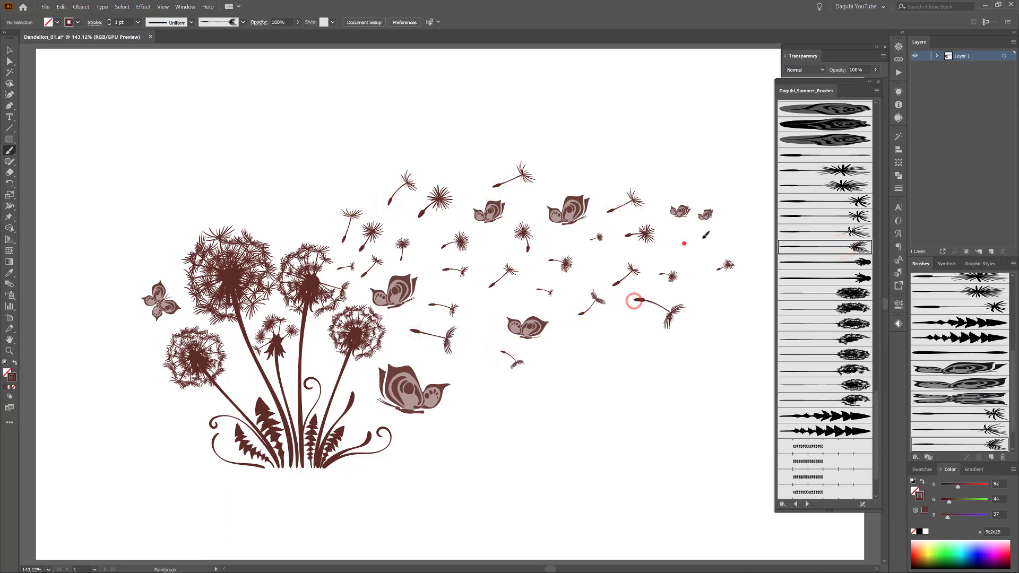
mouse_move(684, 243)
mouse_down()
mouse_move(737, 214)
mouse_move(741, 234)
mouse_up()
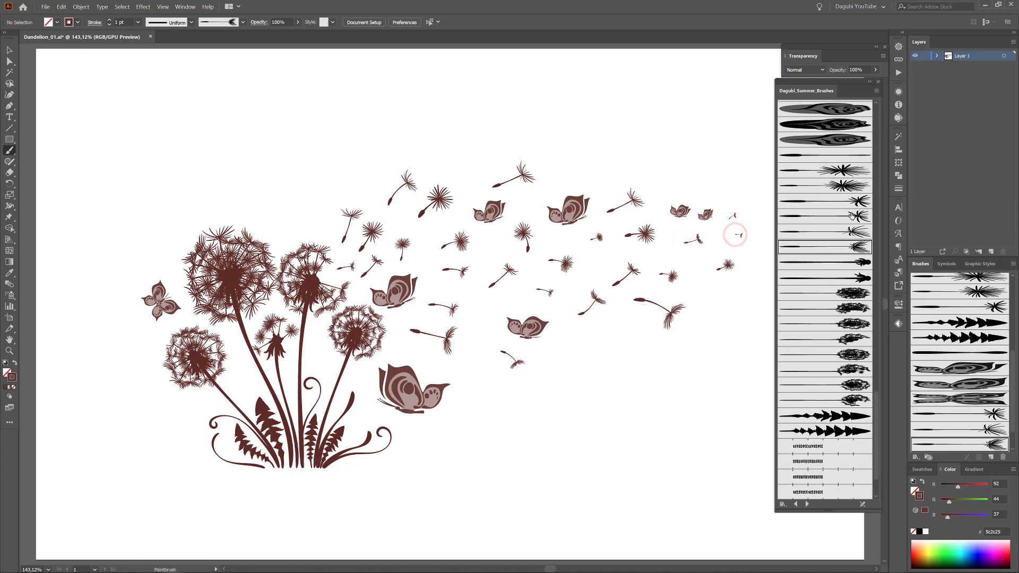
Add three tiny full seeds at the far right and a larger one in the middle gap with the fullest seed brush
click(843, 170)
drag(712, 291, 725, 296)
mouse_move(741, 249)
mouse_down()
mouse_move(751, 246)
mouse_move(756, 217)
mouse_up()
drag(477, 255, 500, 239)
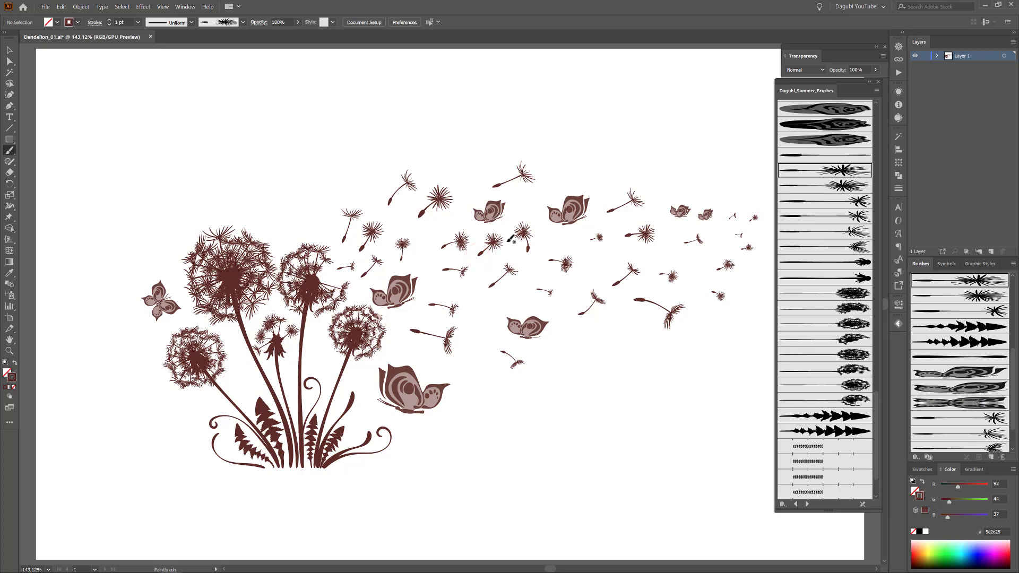
Paint two small dandelion seeds above the two upper butterflies in the middle of the flight path
drag(564, 185, 579, 174)
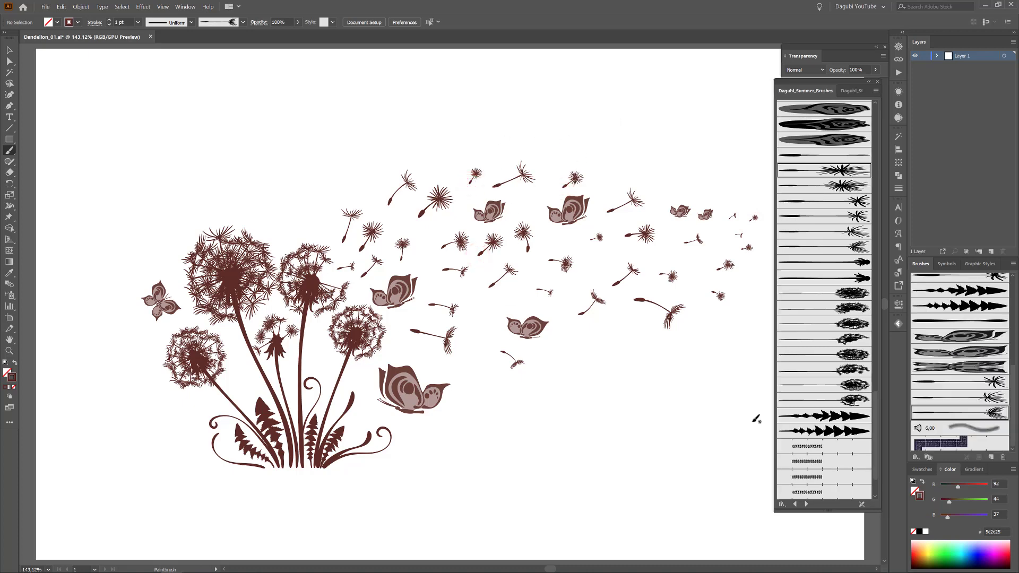
Load the Dagubi_Stamps_Washes_Invert watercolor brush library and choose a smooth, elongated wash brush from it
click(913, 459)
mouse_move(955, 395)
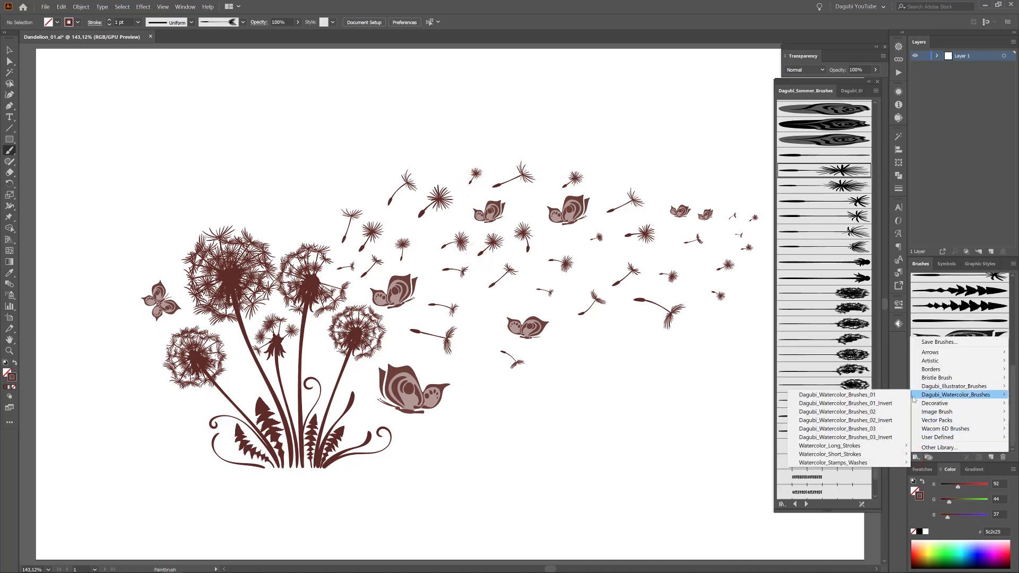
mouse_move(857, 463)
click(715, 495)
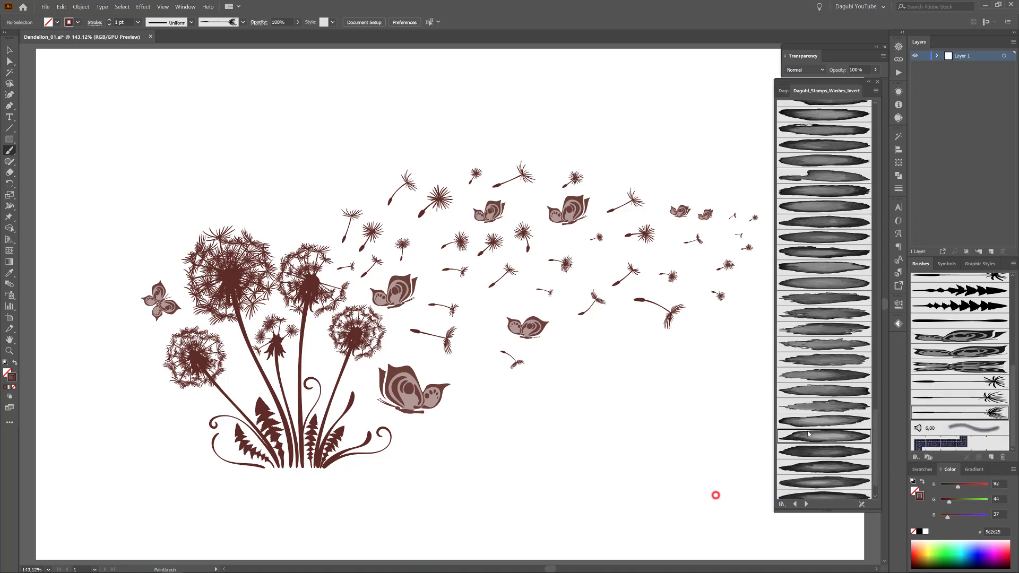
drag(875, 419, 853, 426)
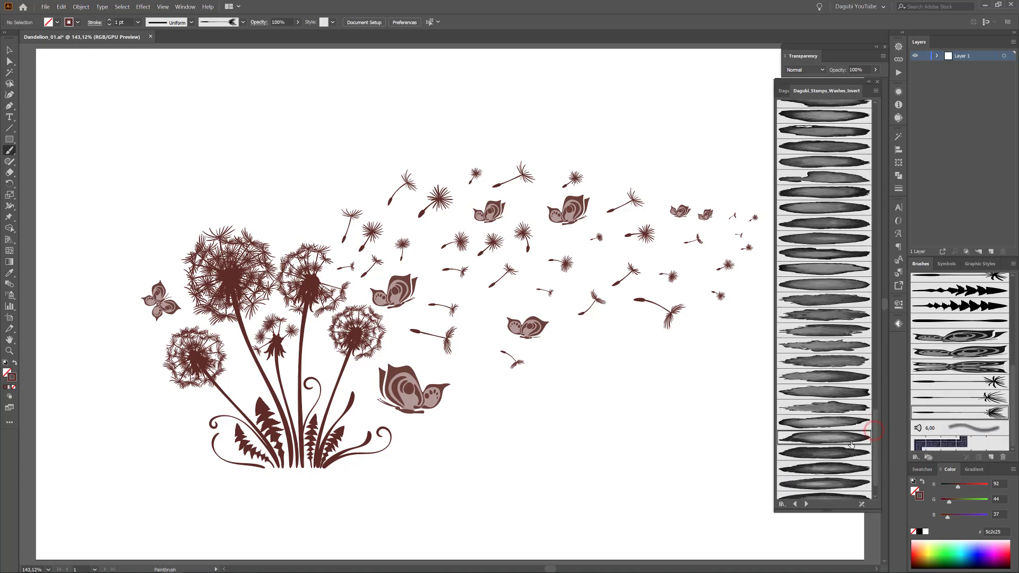
click(843, 438)
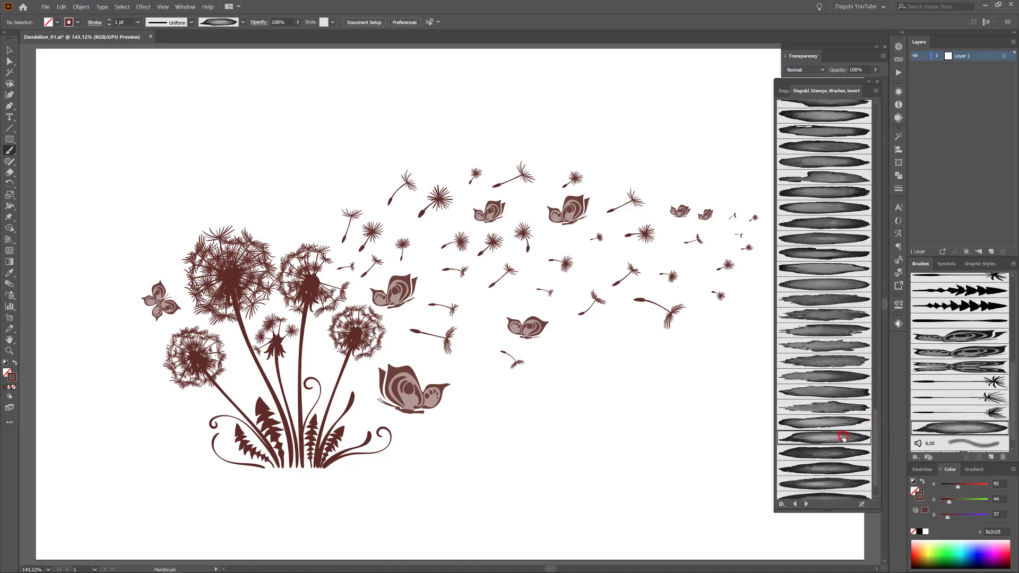
Add an opacity mask to all the artwork on Layer 1 and enter mask editing
click(1004, 56)
click(882, 57)
click(898, 60)
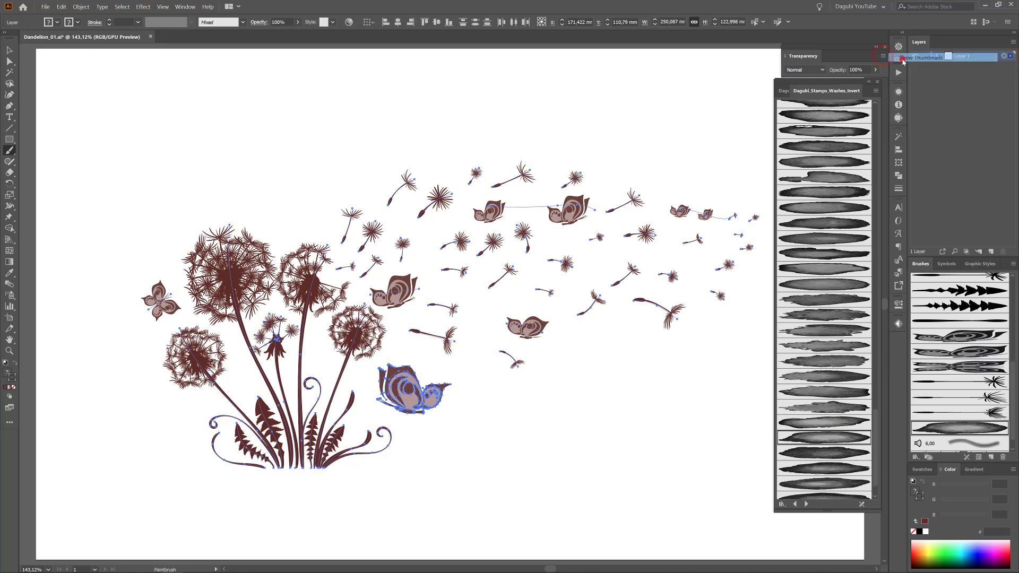
click(873, 86)
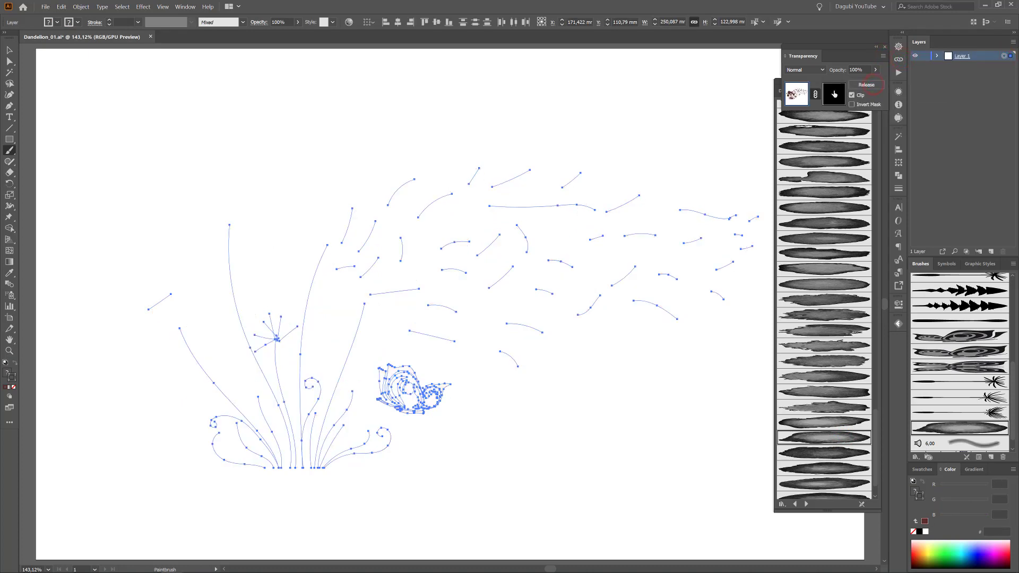
click(834, 94)
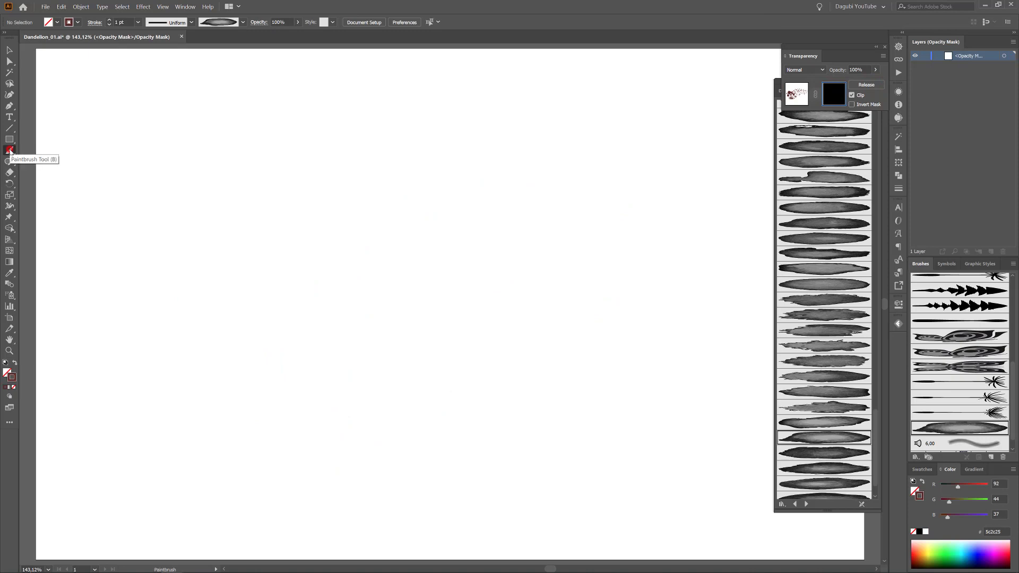
Paint a black diagonal wash stroke, about 188 by 122 mm, across the bouquet and flying seeds in the mask
click(919, 532)
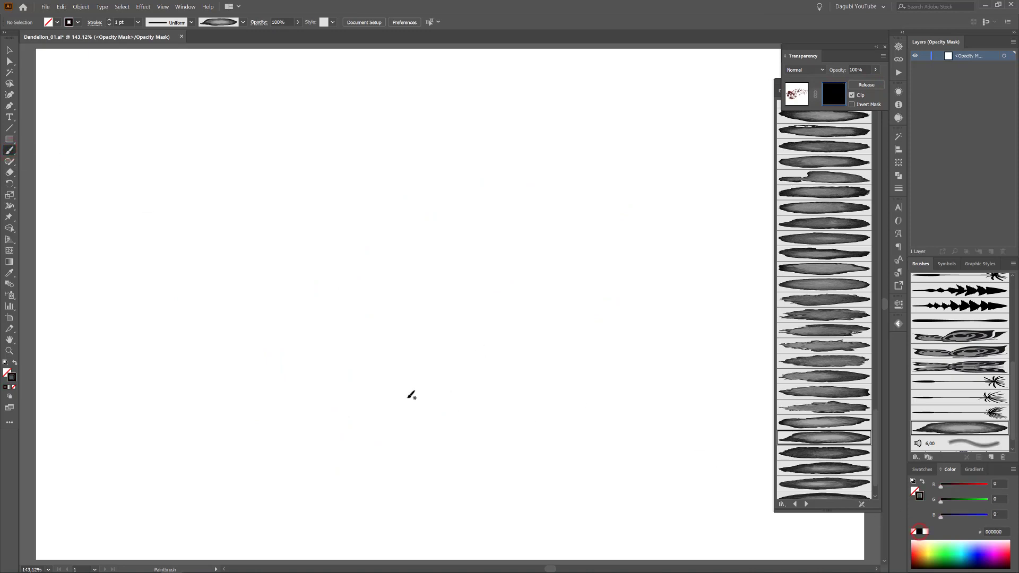
drag(606, 172, 646, 141)
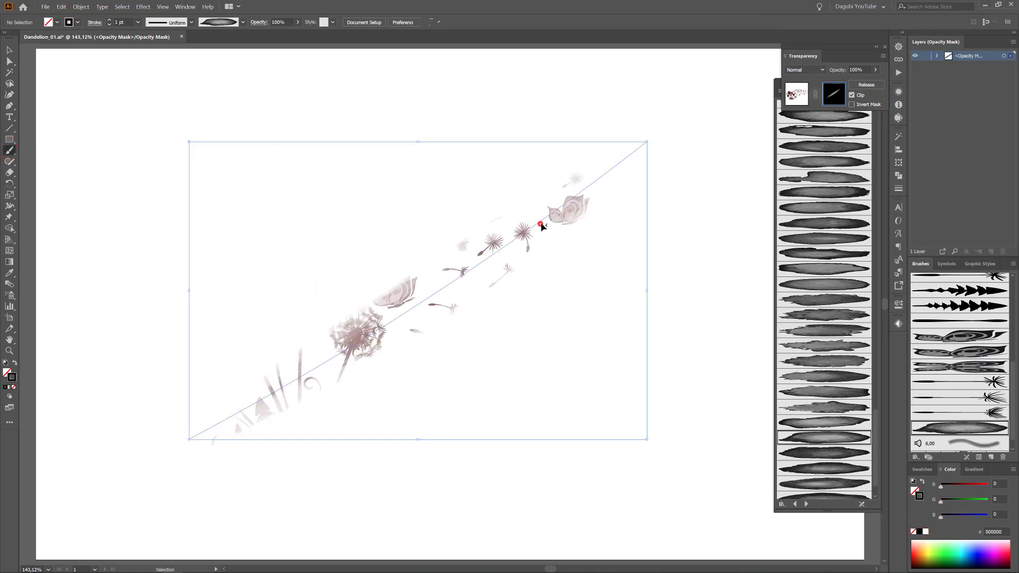
click(540, 223)
Set the diagonal wash stroke's weight to 7 pt
click(109, 21)
click(109, 21)
click(109, 22)
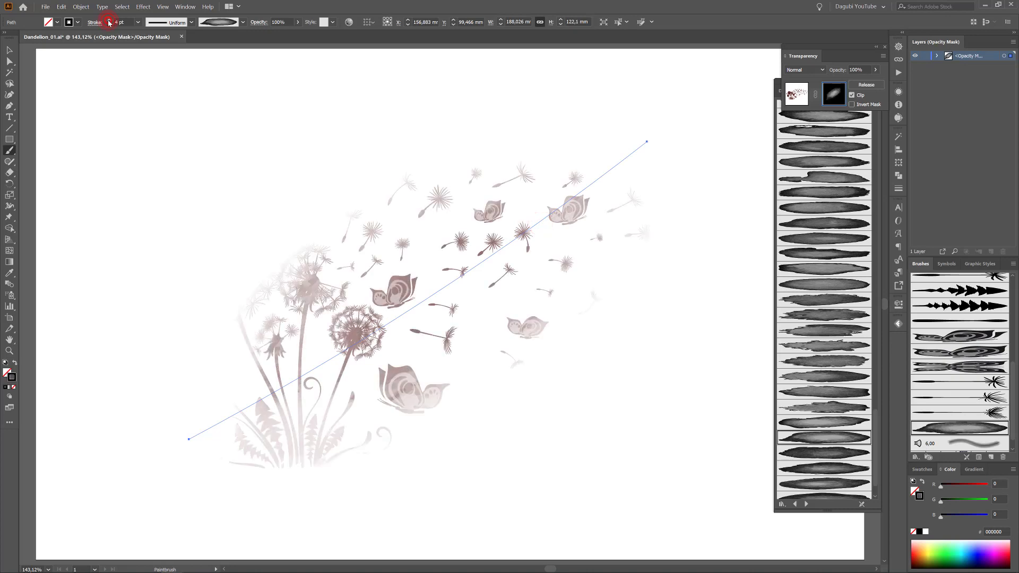
click(108, 21)
click(108, 21)
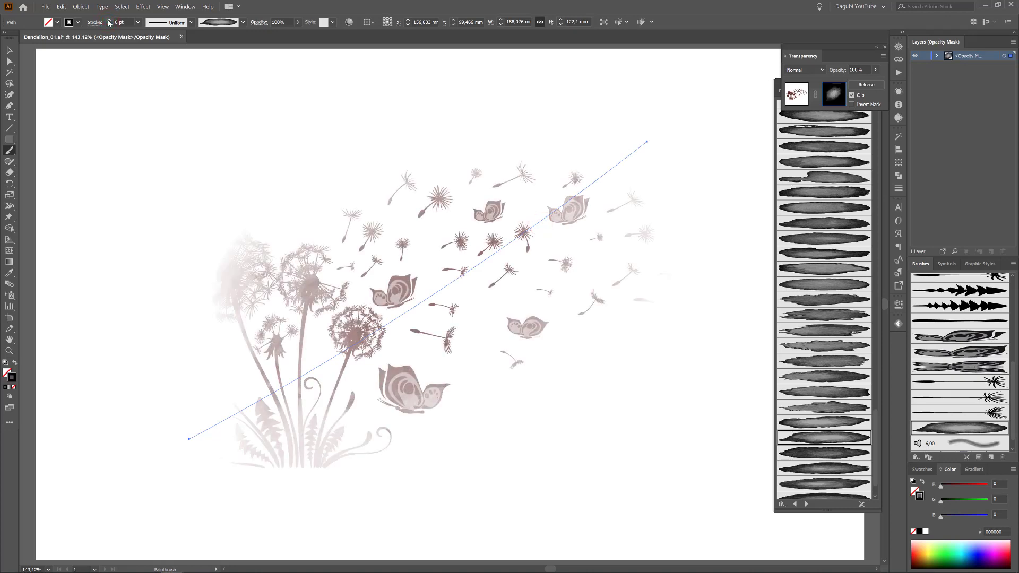
click(109, 22)
Enlarge the diagonal wash stroke to about 237 by 142 mm and reposition it over the bouquet and flying seeds
key(v)
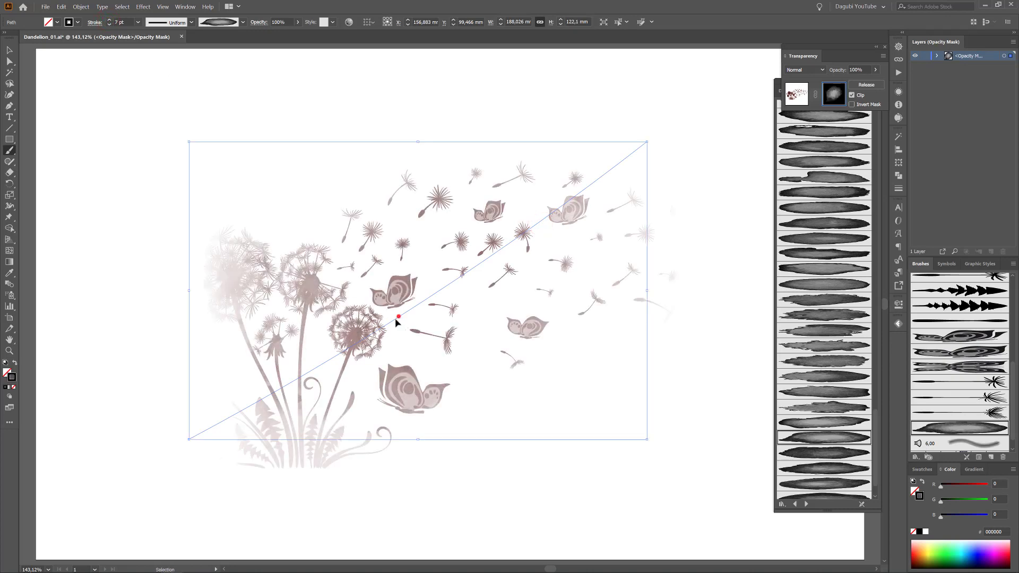
drag(395, 321, 321, 368)
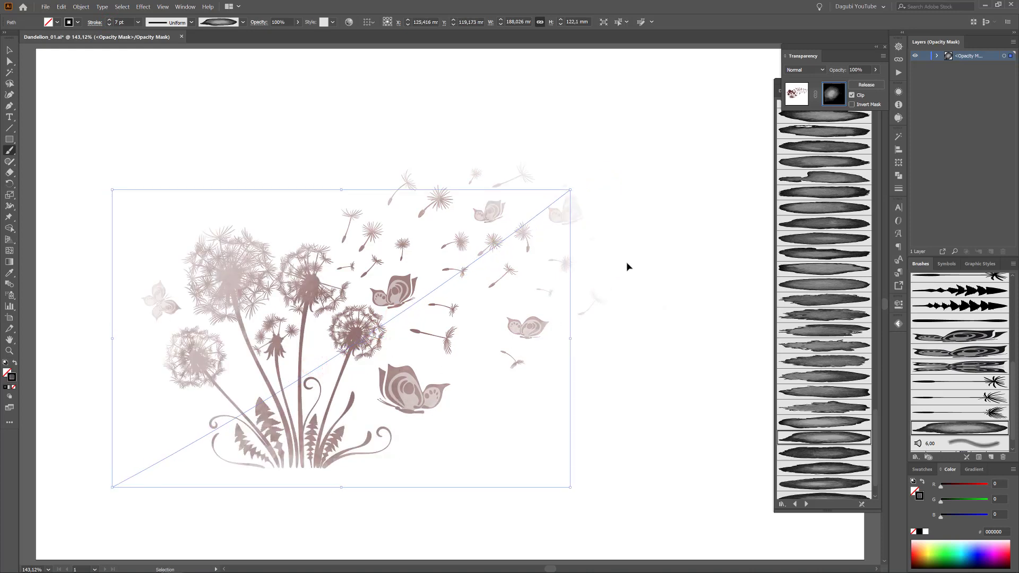
drag(569, 189, 690, 141)
drag(539, 249, 505, 262)
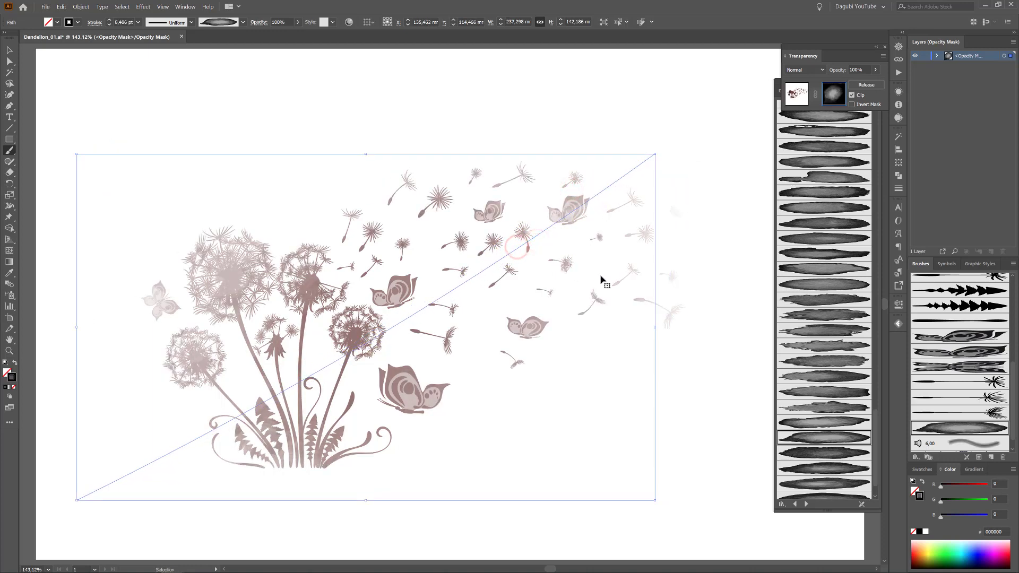
click(812, 550)
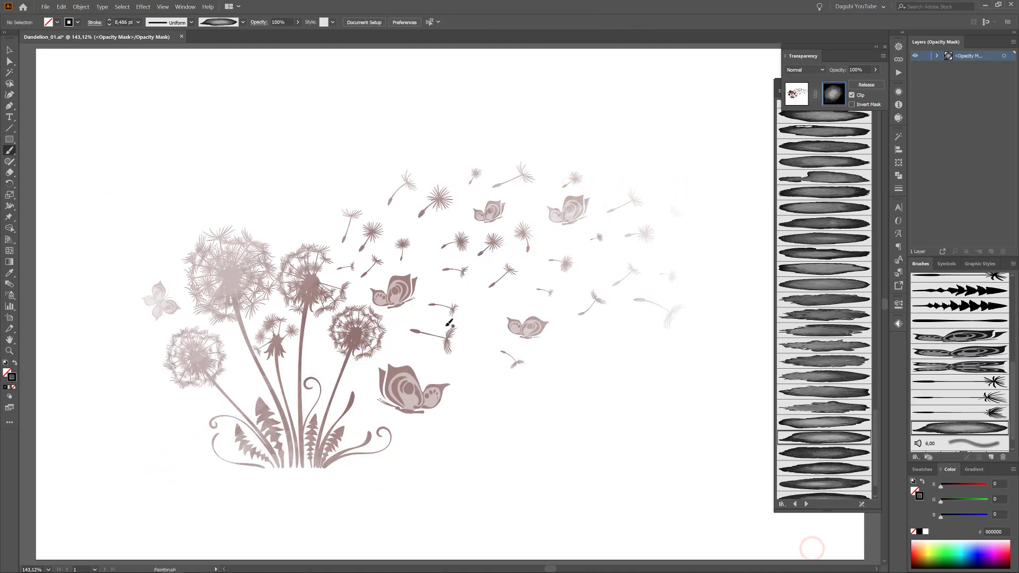
Paint a 4 pt stroke about 85 mm wide with the neighbouring wash brush across the tallest dandelion head and the left butterfly
click(822, 422)
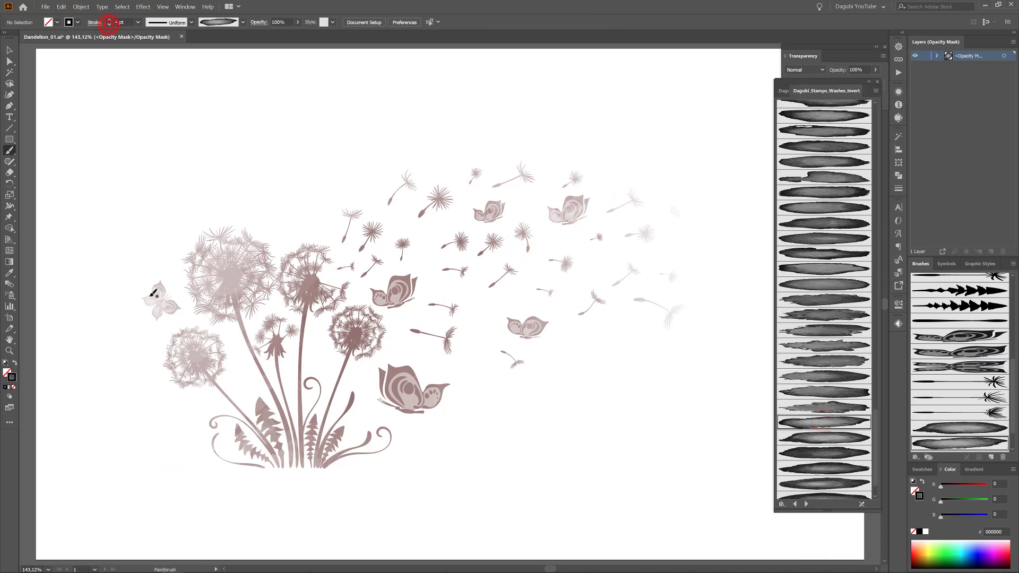
drag(326, 247, 326, 249)
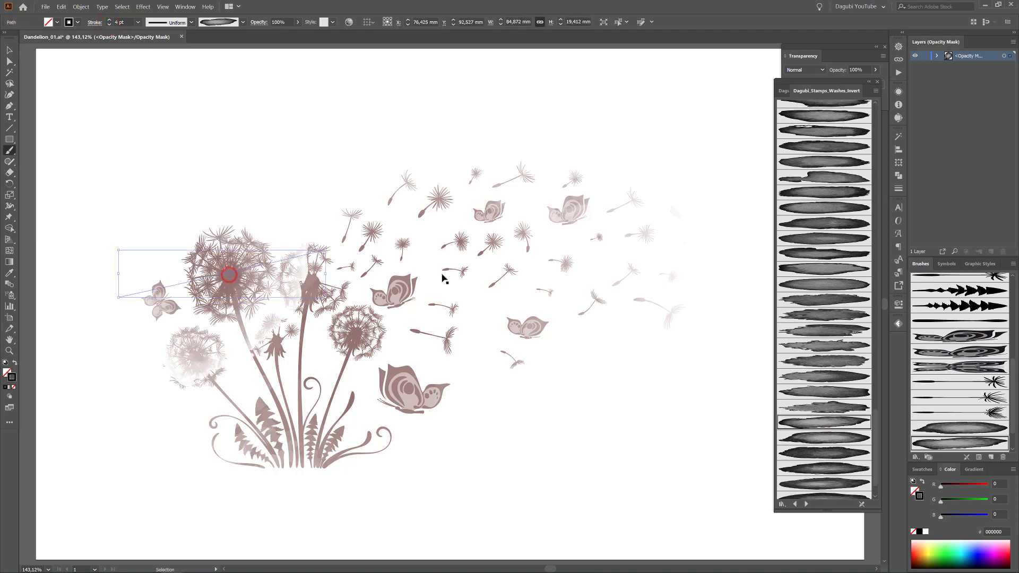
Try the Multiply and Overlay blend modes on the wash stroke over the tallest dandelion
click(804, 69)
click(803, 102)
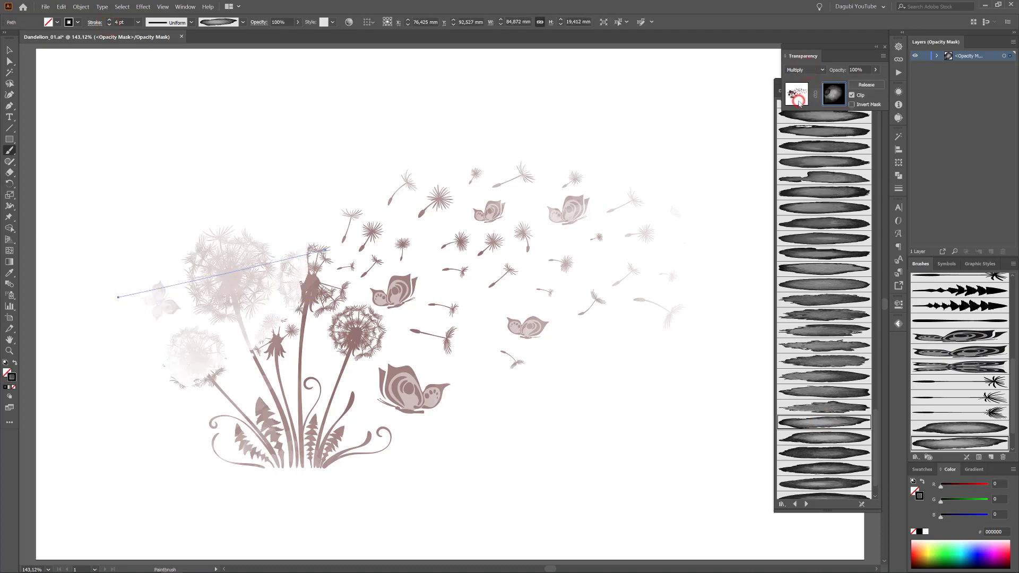
click(803, 70)
click(803, 158)
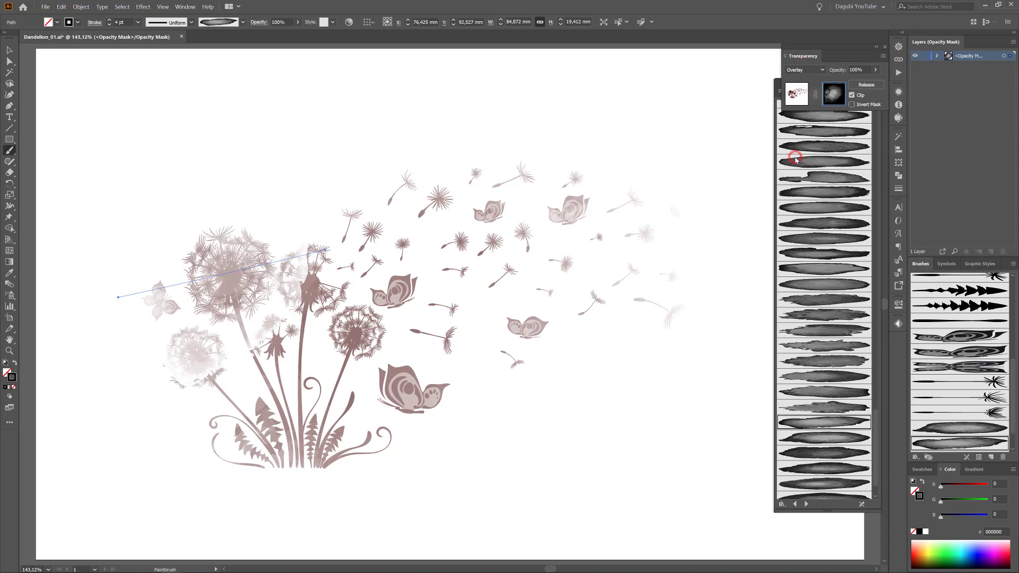
Set the blend mode of the wash stroke over the tallest dandelion to Screen
click(796, 69)
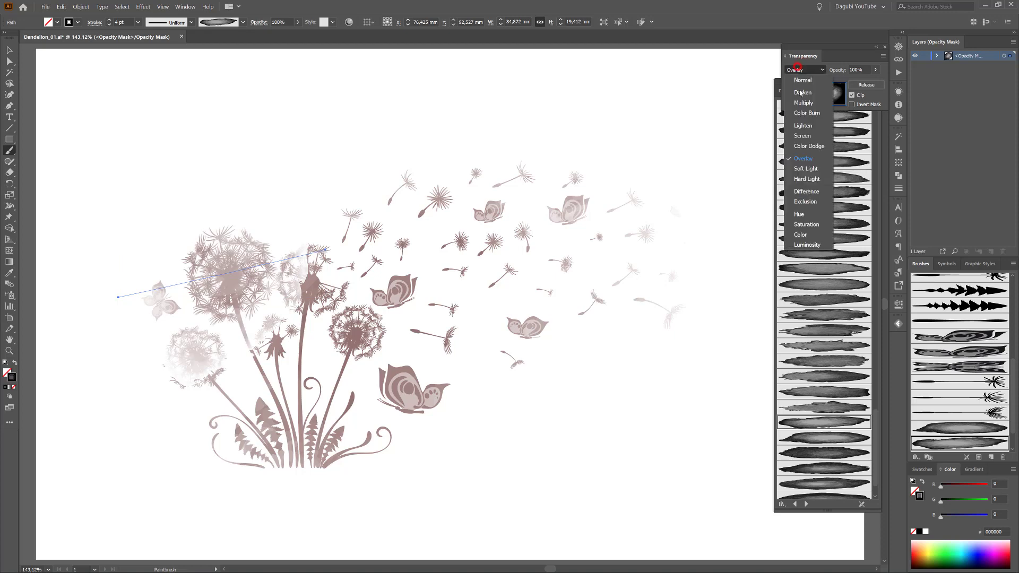
click(802, 136)
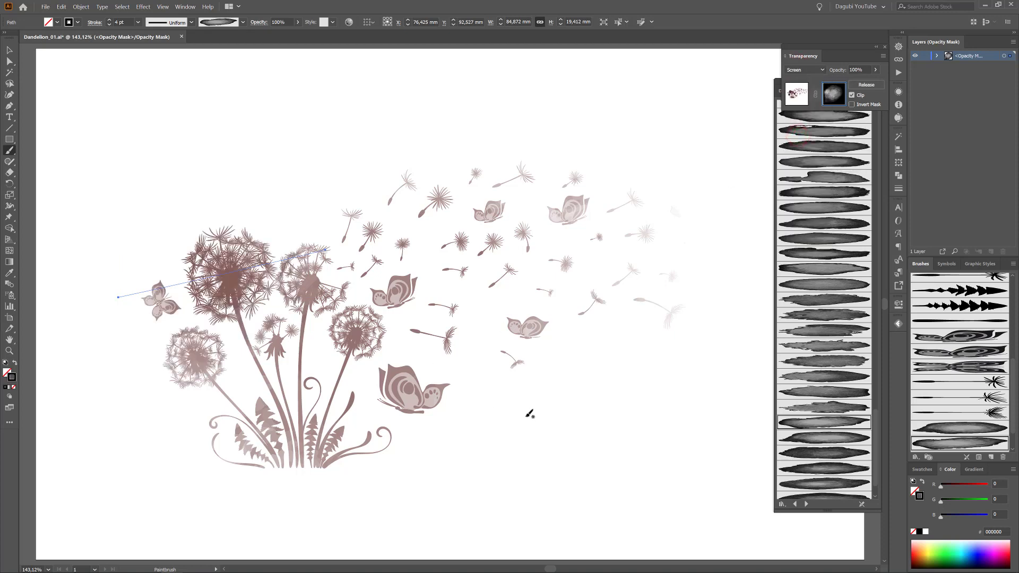
click(680, 493)
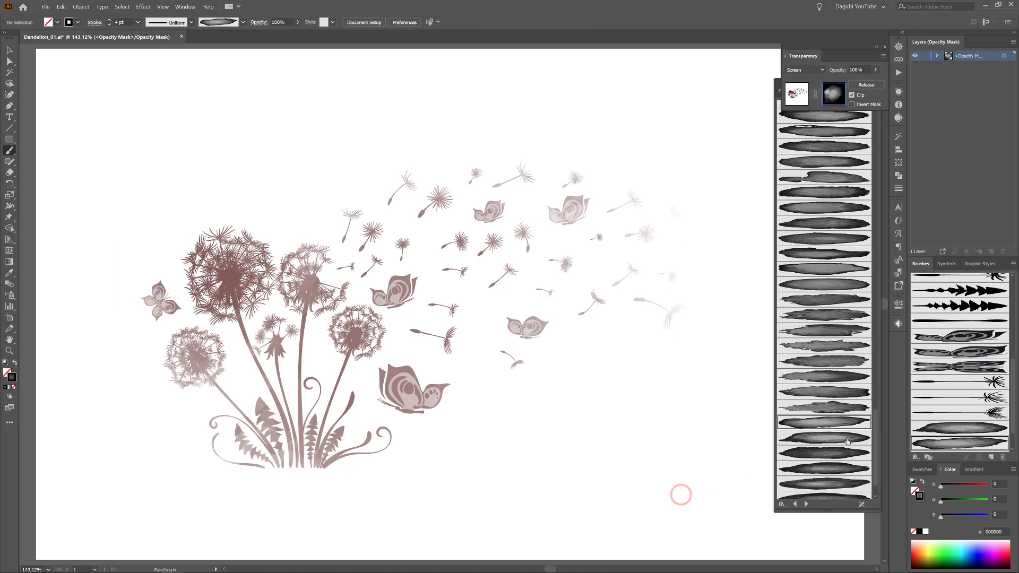
Paint a stroke about 46 mm wide with a darker wash brush over the lower-left dandelion head and centre it there
click(827, 467)
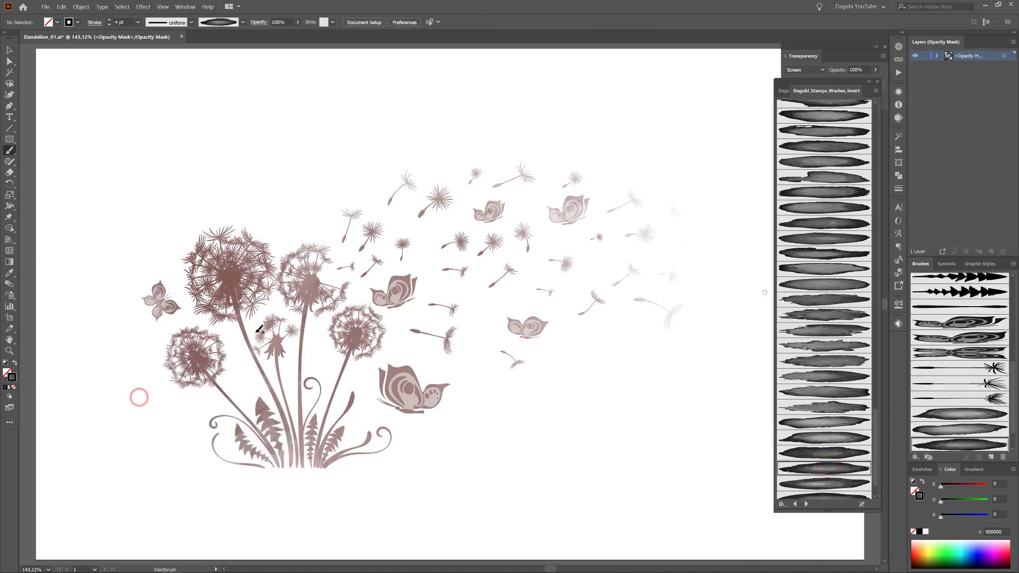
ctrl+click(197, 356)
drag(194, 354, 186, 346)
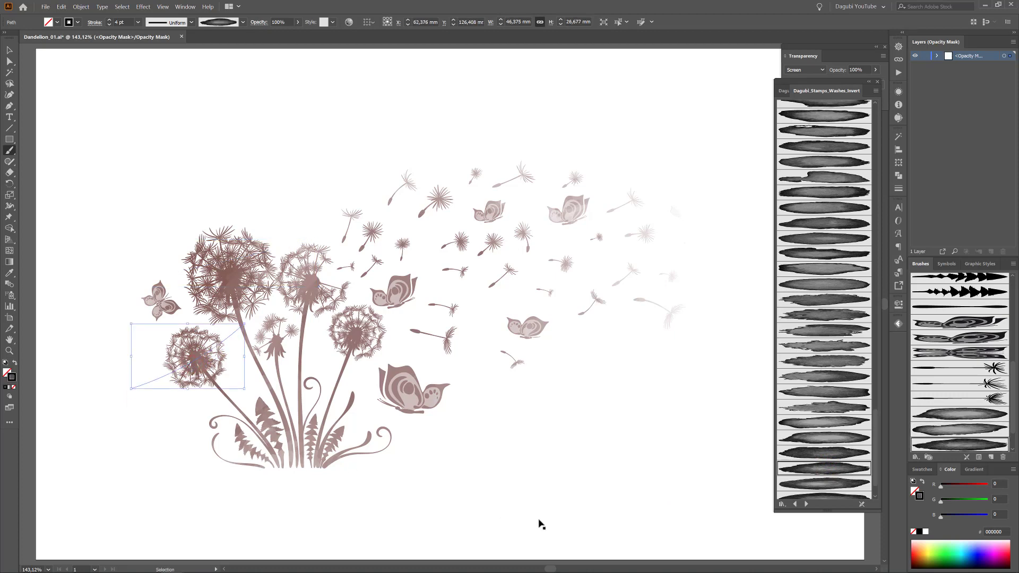
click(668, 522)
Reopen Layer 1's opacity mask after inspecting the faded far-right seeds, and select the large diagonal wash path
ctrl+click(693, 213)
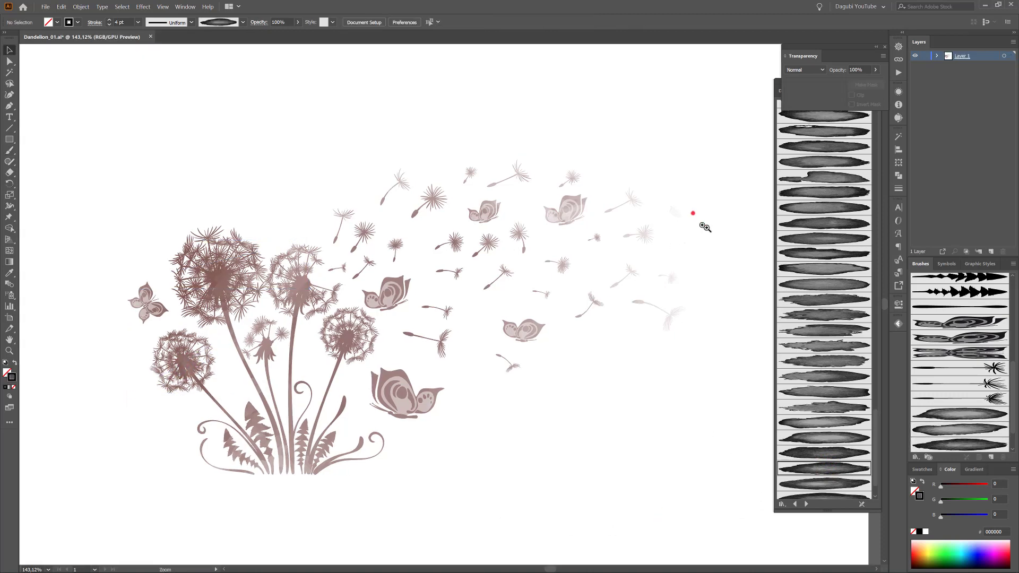
click(1003, 55)
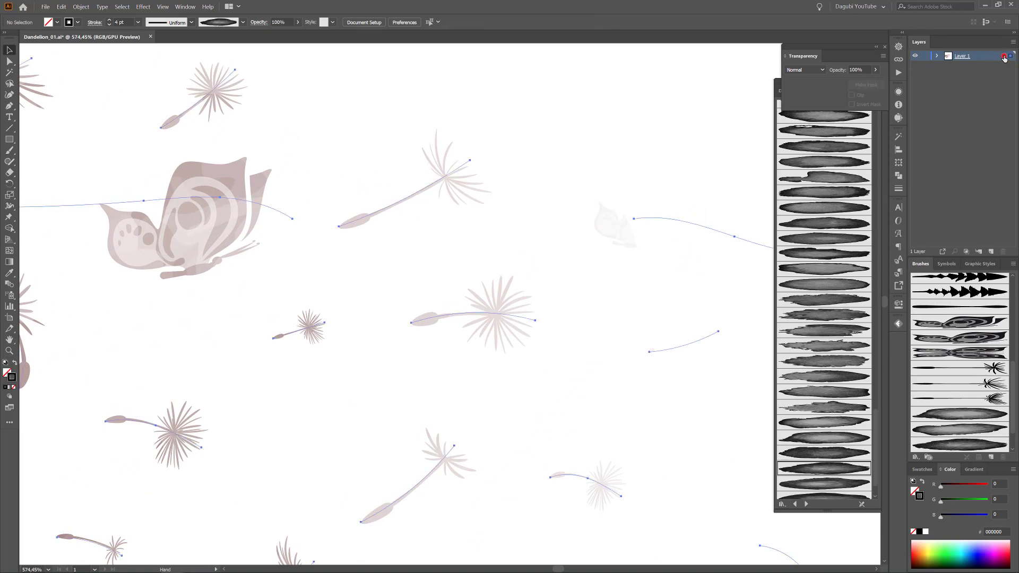
click(833, 94)
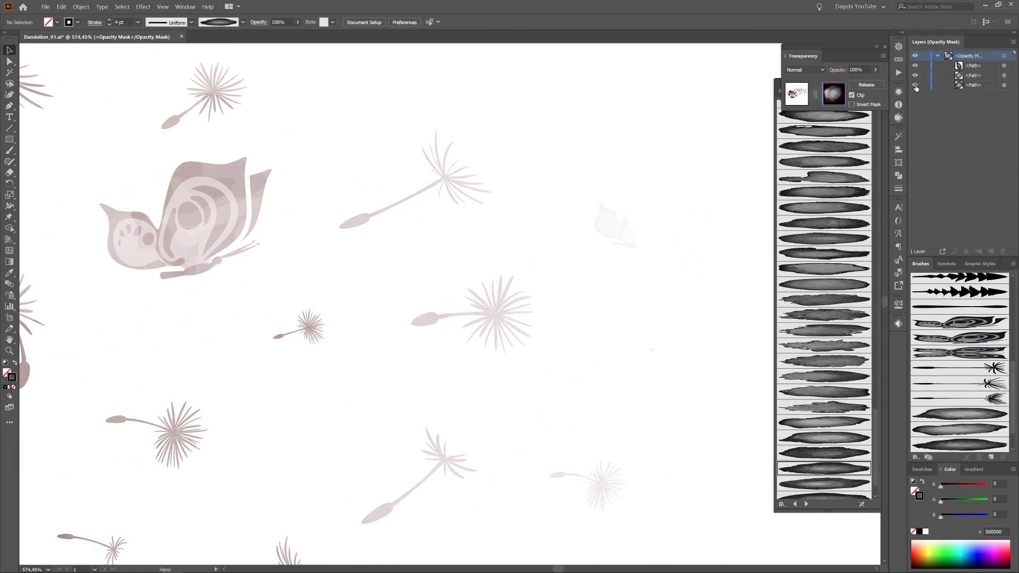
click(914, 85)
click(915, 85)
click(1004, 85)
Shift the large diagonal wash stroke right and slightly upward to cover the small butterflies at the far right
key(ctrl+0)
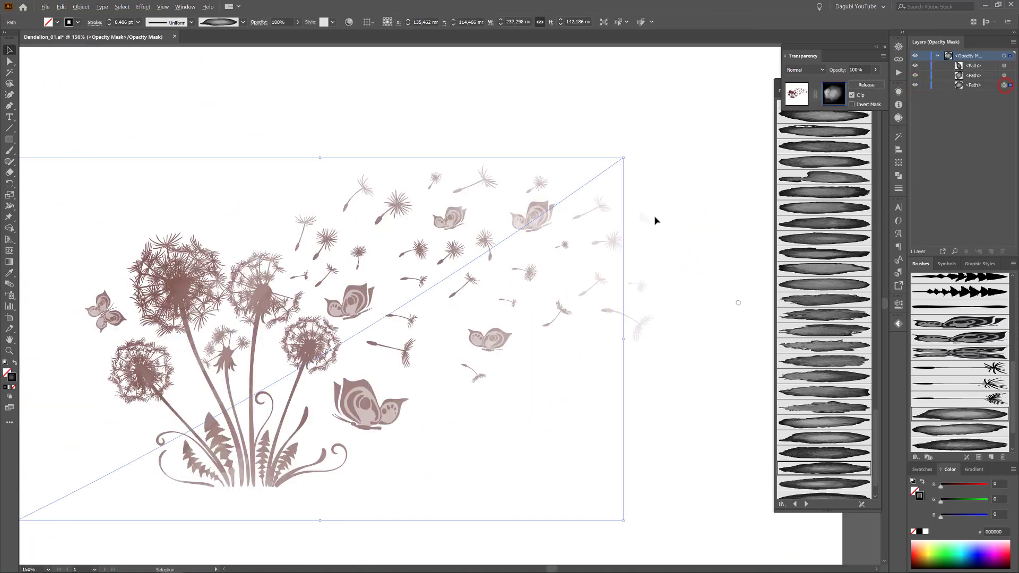
scroll(654, 221, down, 1)
key(shift+Right)
key(shift+Right)
key(shift+Right)
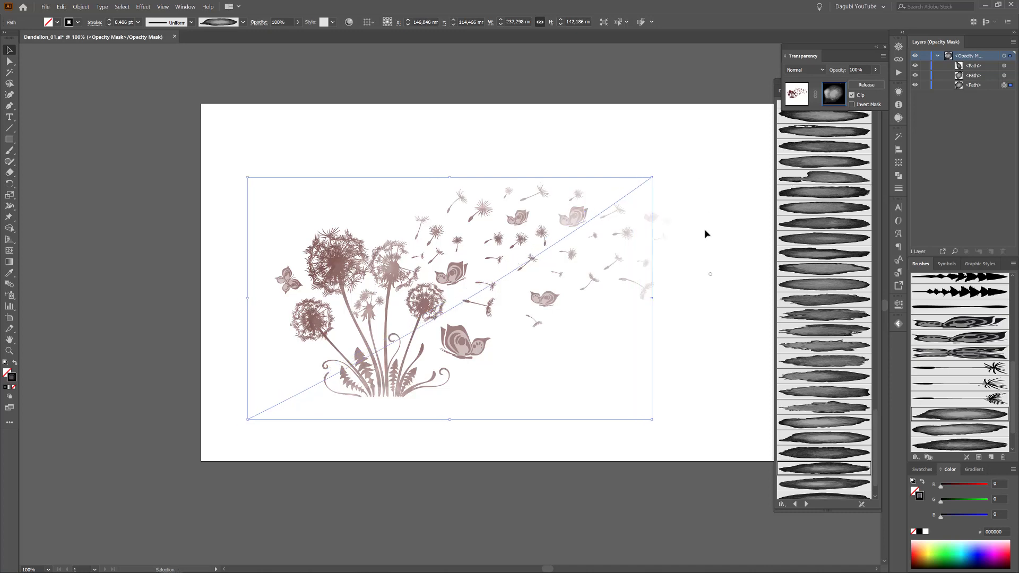
scroll(705, 234, up, 3)
drag(469, 128, 493, 120)
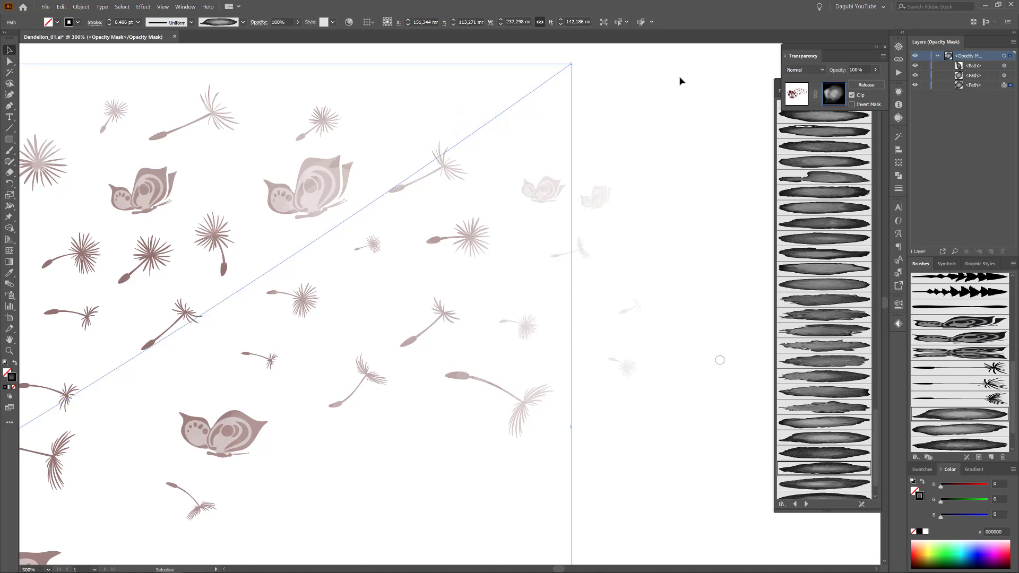
Return from the opacity mask to the artwork and delete the almost invisible faded seeds at the far right with the Group Selection tool
click(796, 93)
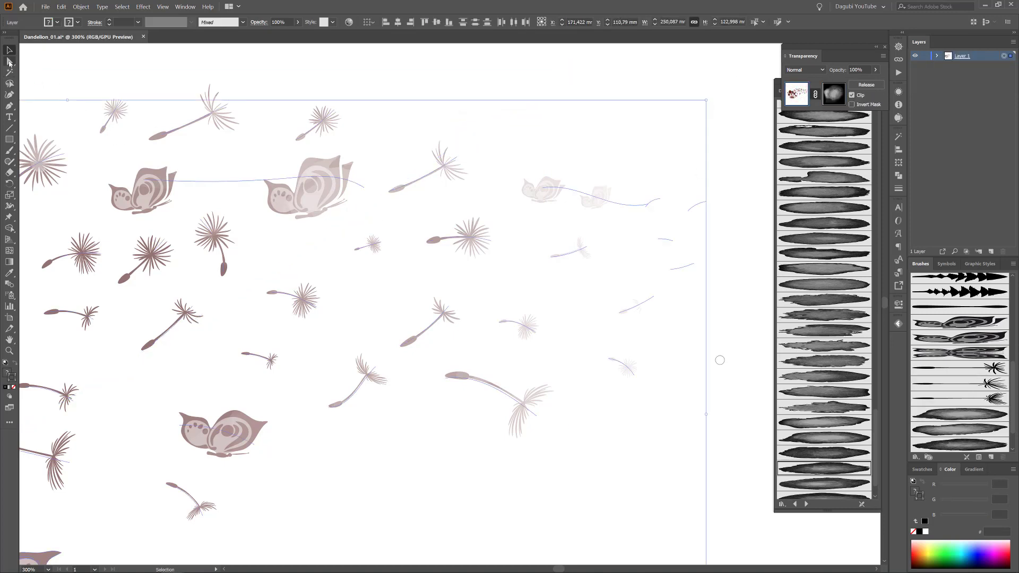
click(9, 62)
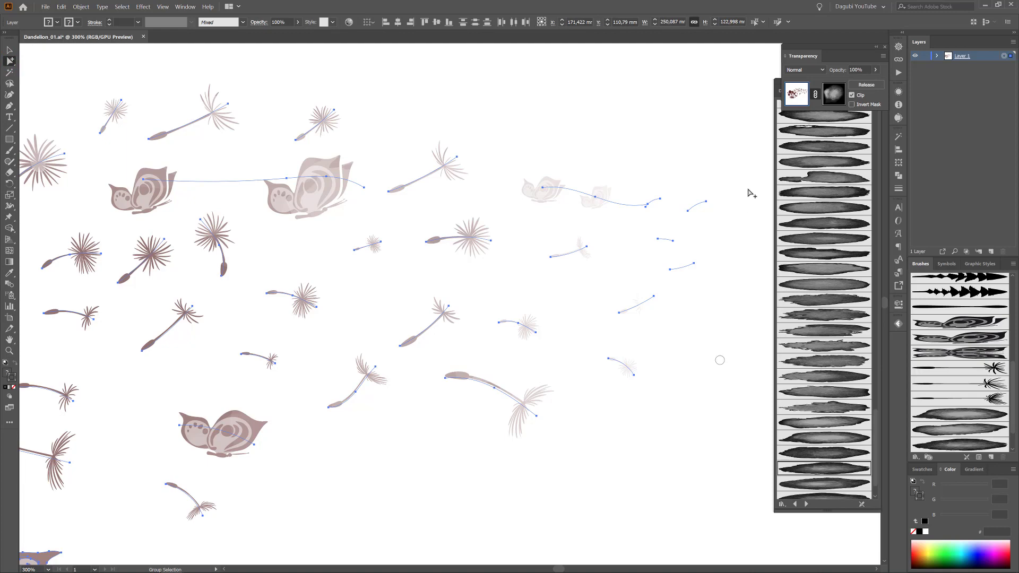
drag(745, 183, 654, 265)
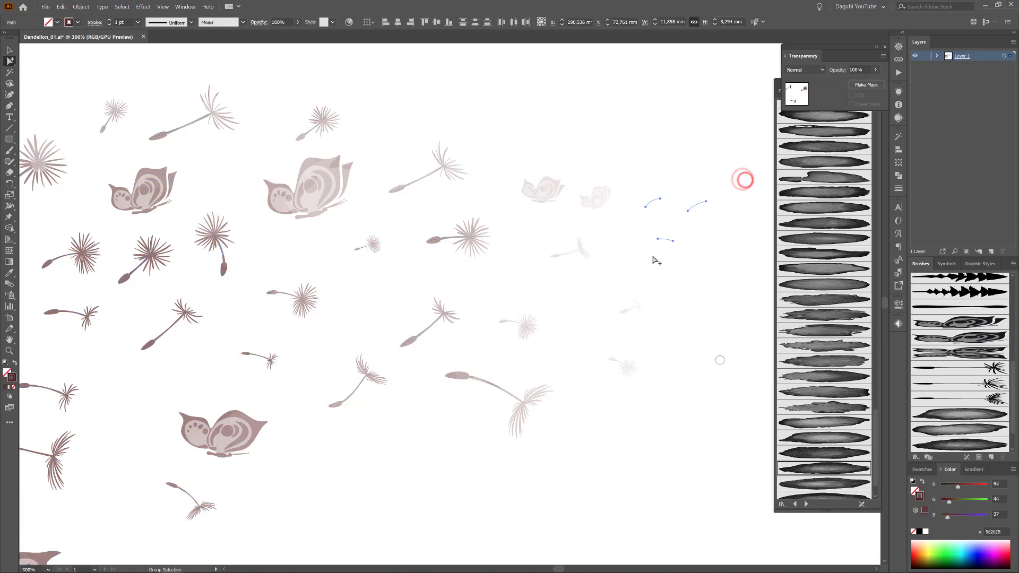
click(627, 310)
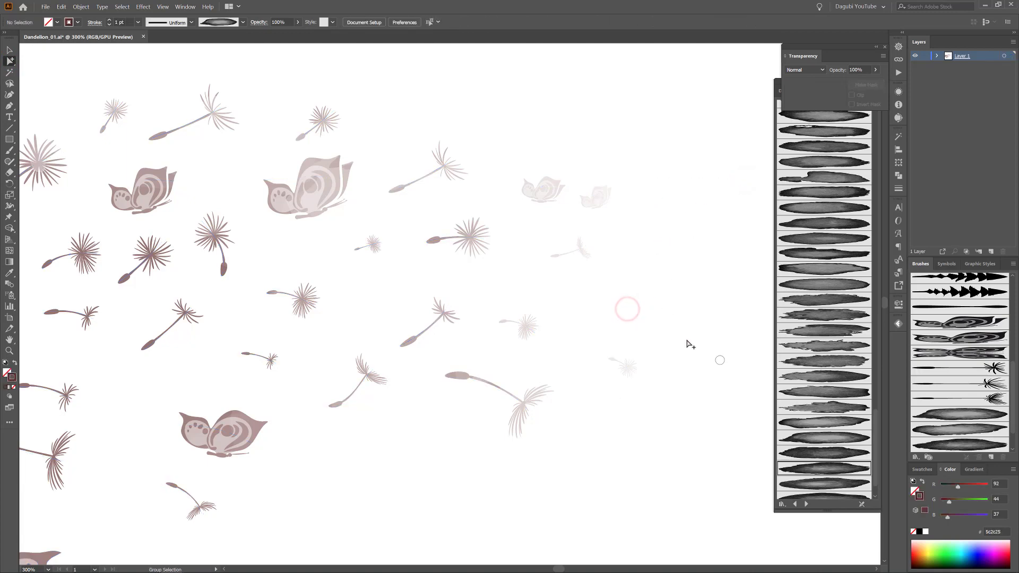
key(ctrl+0)
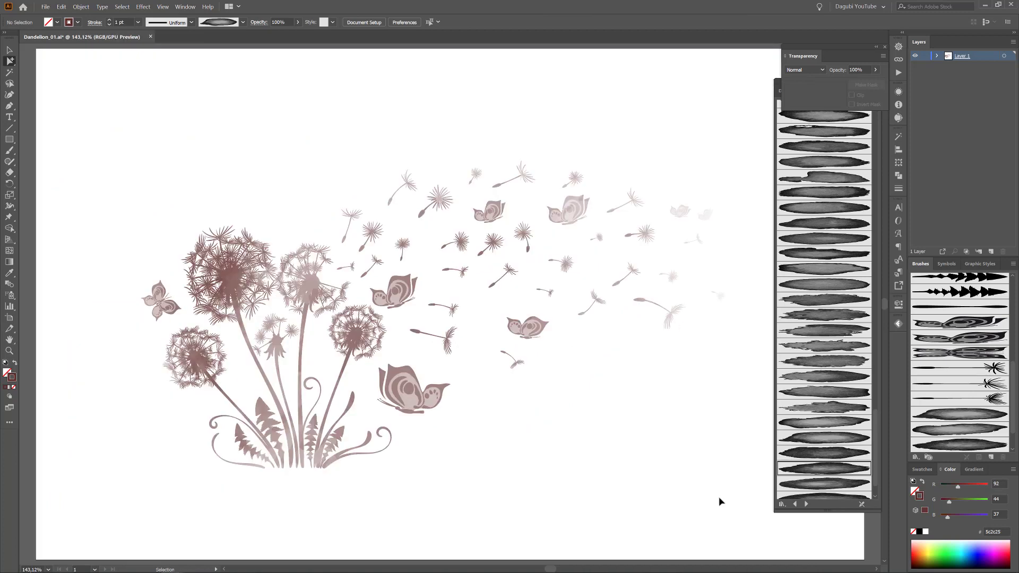
click(723, 295)
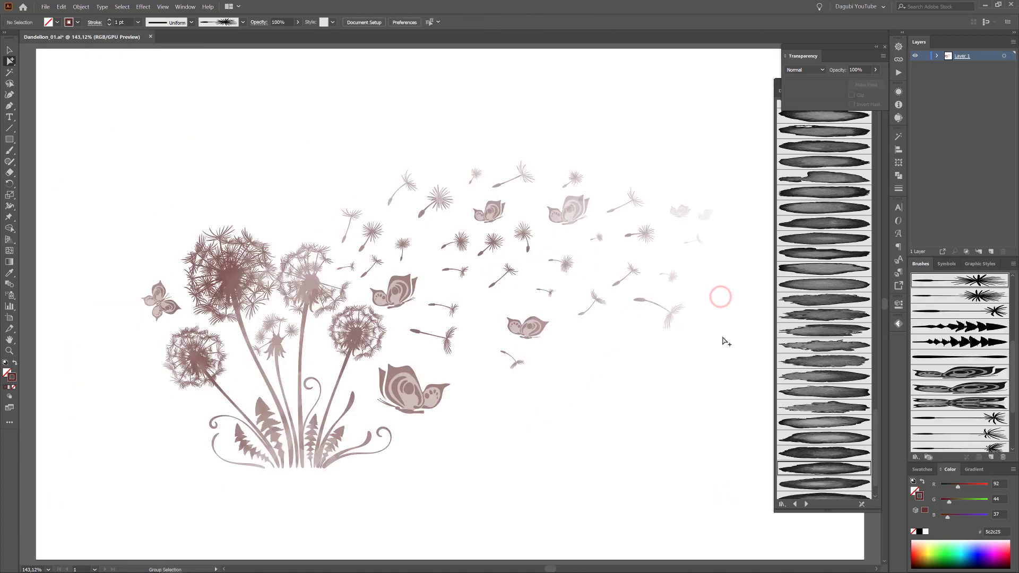
Move the long lower-right seed up and left, the faint seed under the small butterflies far left, and the remaining faint seed up beneath the butterflies
drag(669, 319, 639, 289)
click(662, 345)
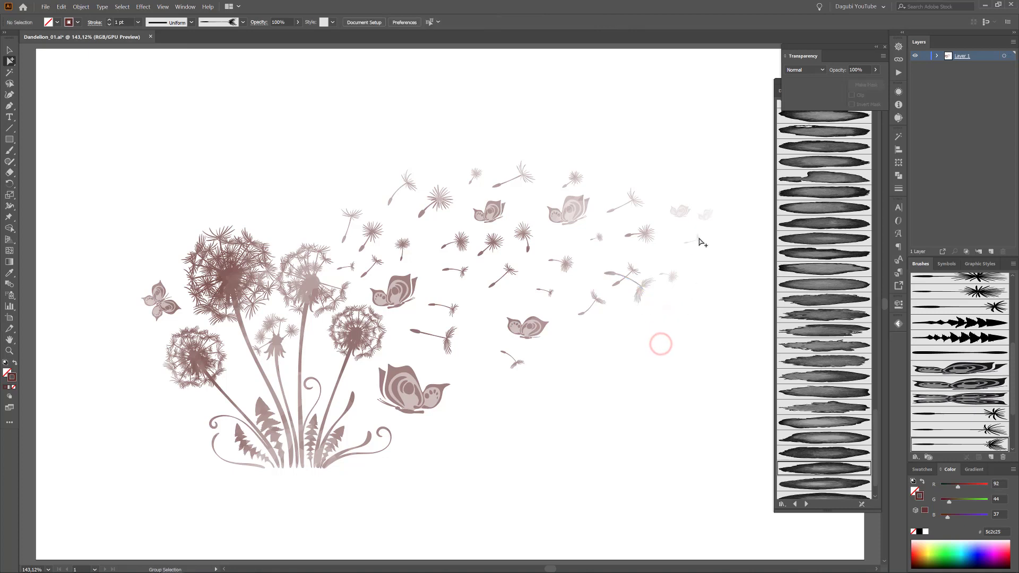
click(607, 251)
click(673, 276)
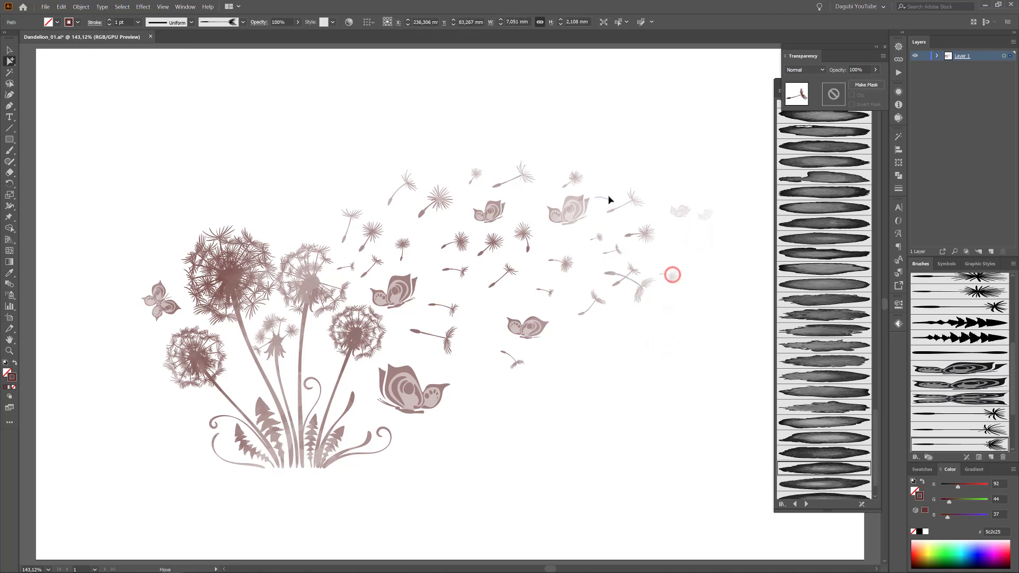
click(709, 371)
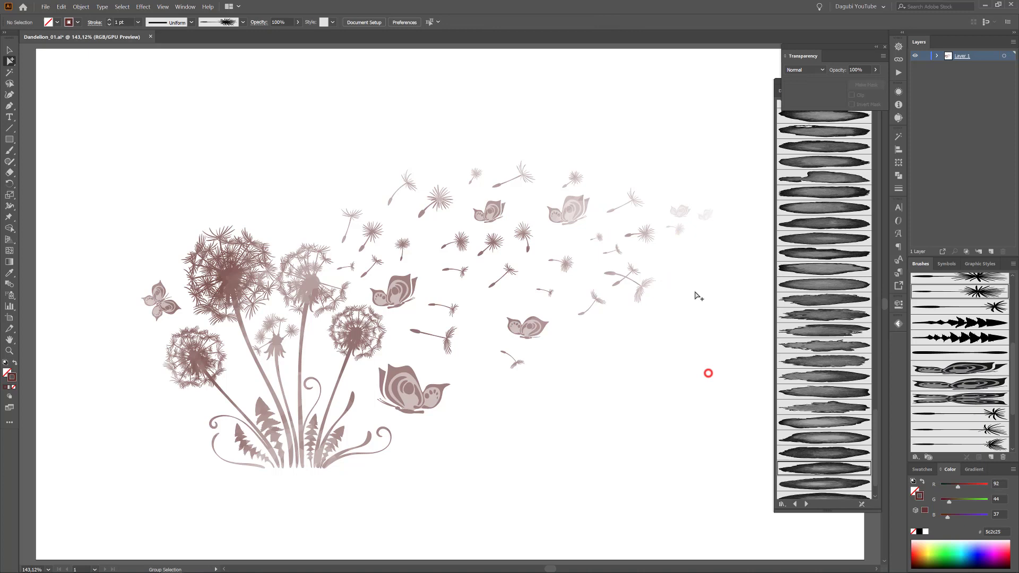
Nudge the round-headed seed below the small butterflies slightly down and right, and shift the little seed above it up and left
click(645, 235)
drag(649, 244, 652, 243)
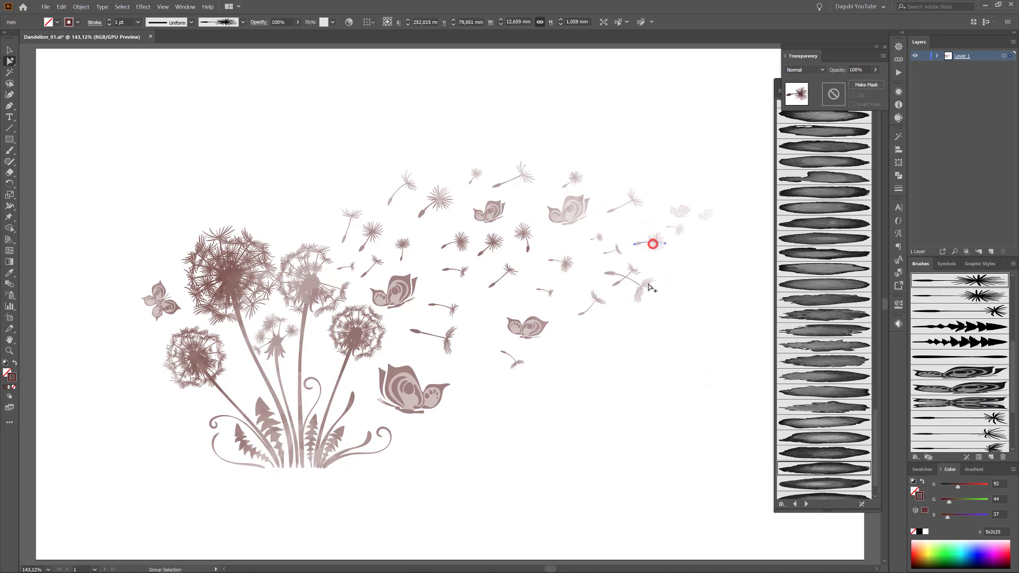
click(706, 334)
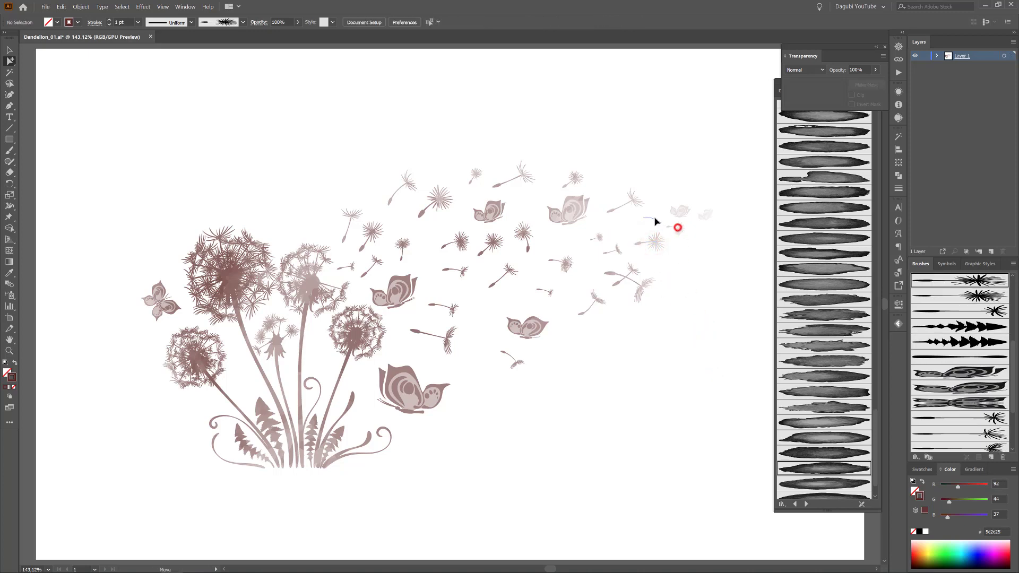
drag(656, 222, 656, 222)
click(717, 306)
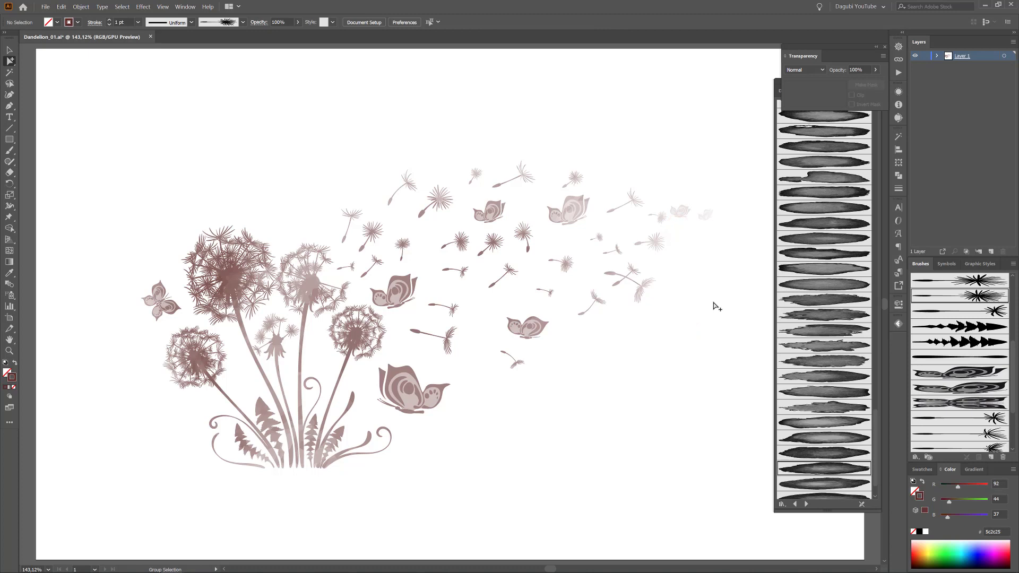
Shift the pair of small butterflies at the far right left and slightly upward, and save the document
click(658, 207)
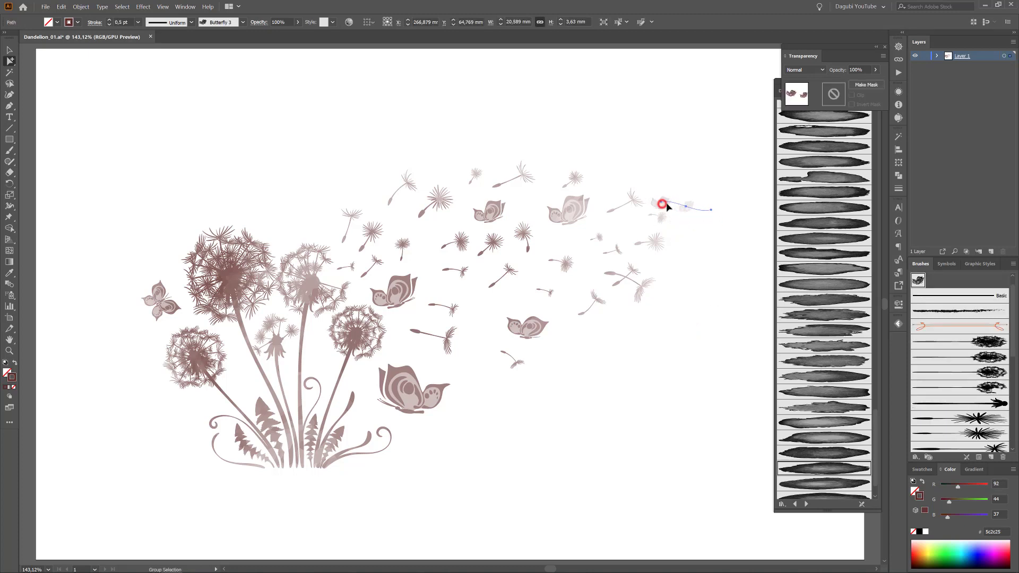
click(725, 381)
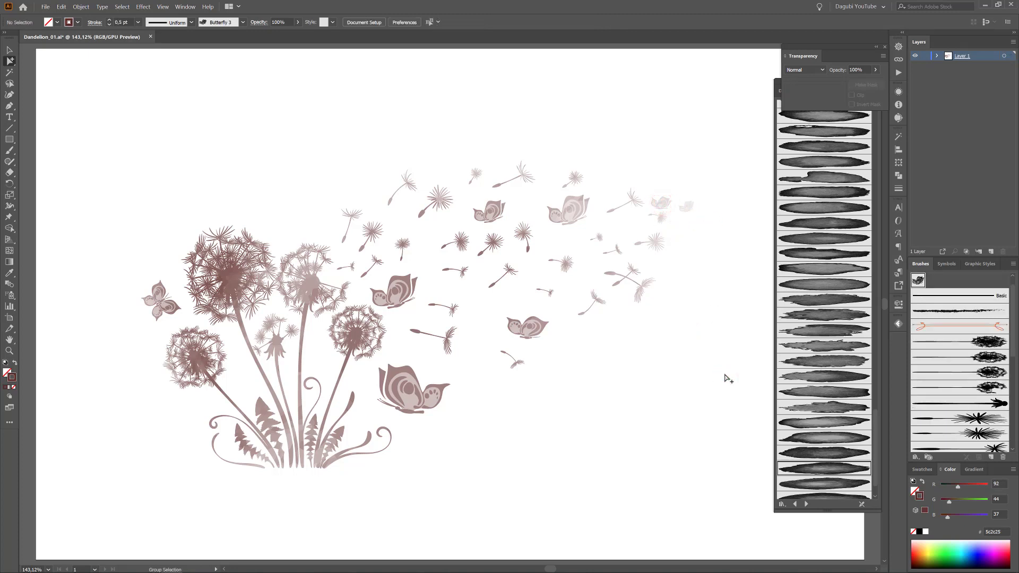
click(46, 7)
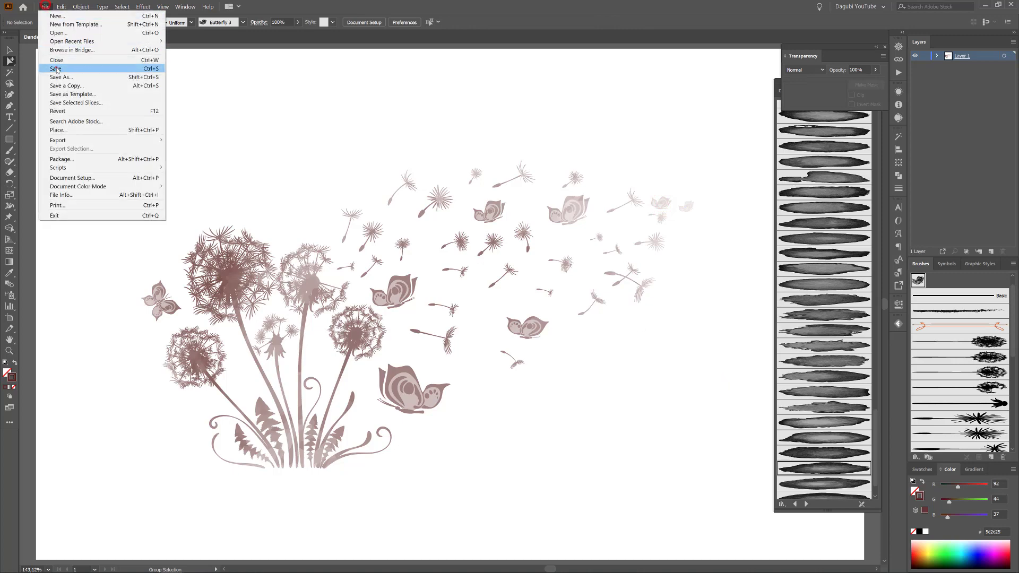
click(53, 69)
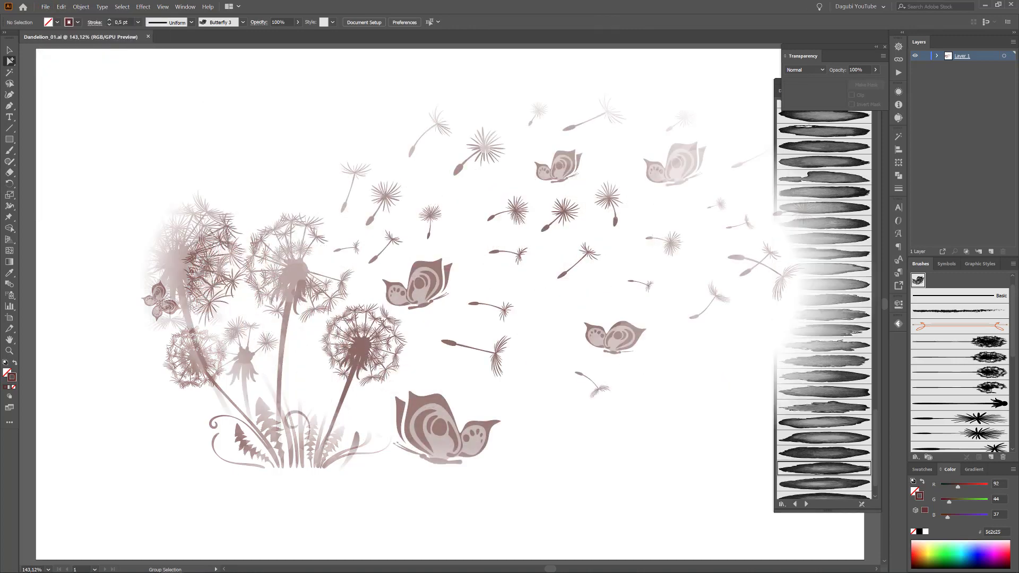